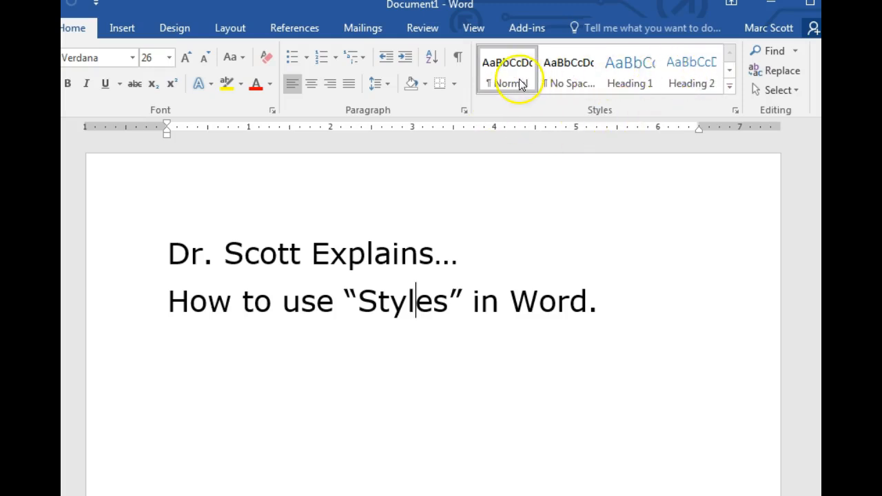
Step: Add blank lines below the title text and insert a page break to start a new page
{"action": "left_click", "coordinate": [602, 340]}
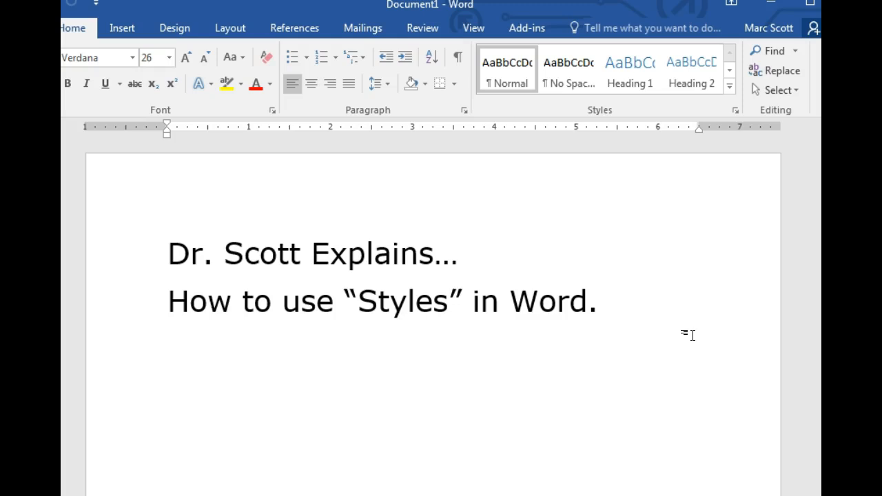
{"action": "key", "text": "Return"}
{"action": "key", "text": "Return"}
{"action": "key", "text": "Return"}
{"action": "key", "text": "Return"}
{"action": "key", "text": "ctrl+Return"}
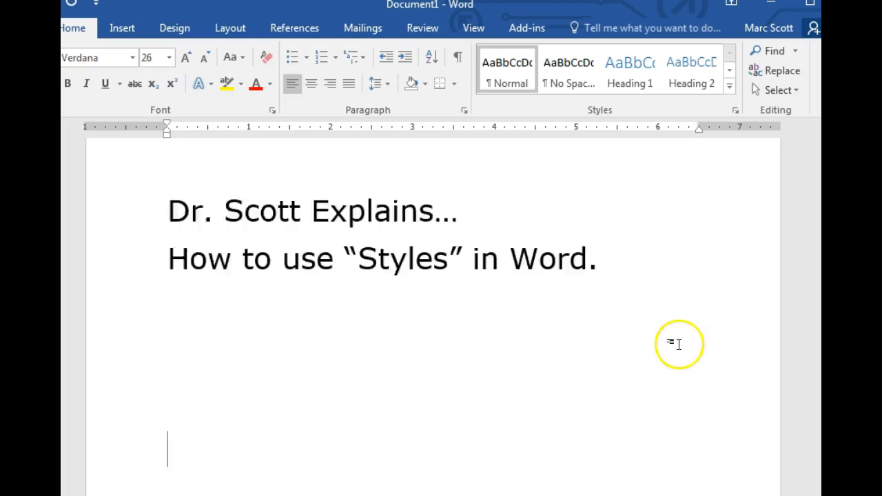
{"action": "key", "text": "ctrl+Return"}
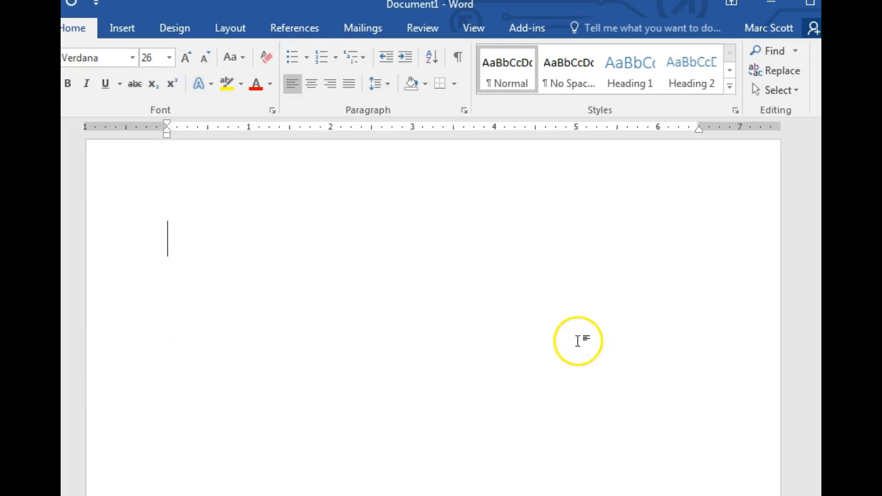
Step: Apply the Normal style on the new page and modify that style to use the Garamond font
{"action": "left_click", "coordinate": [501, 72]}
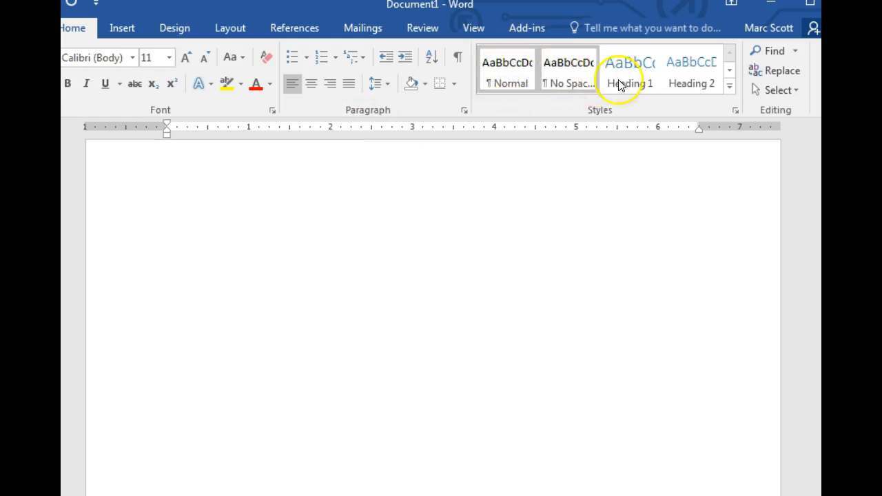
{"action": "right_click", "coordinate": [506, 74]}
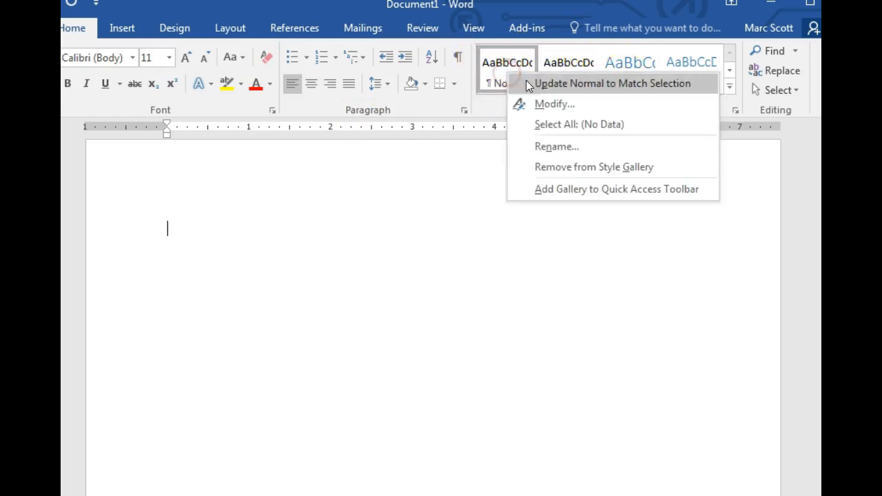
{"action": "left_click", "coordinate": [551, 103]}
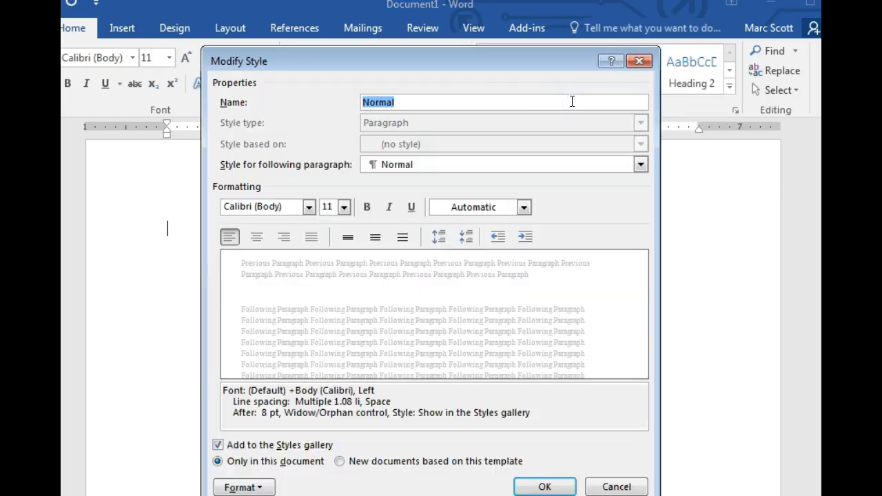
{"action": "left_click", "coordinate": [309, 208]}
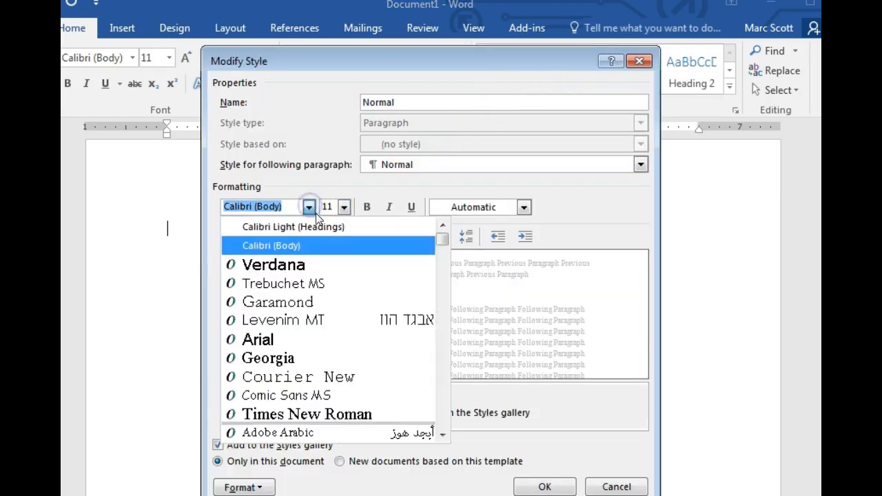
{"action": "left_click", "coordinate": [337, 309]}
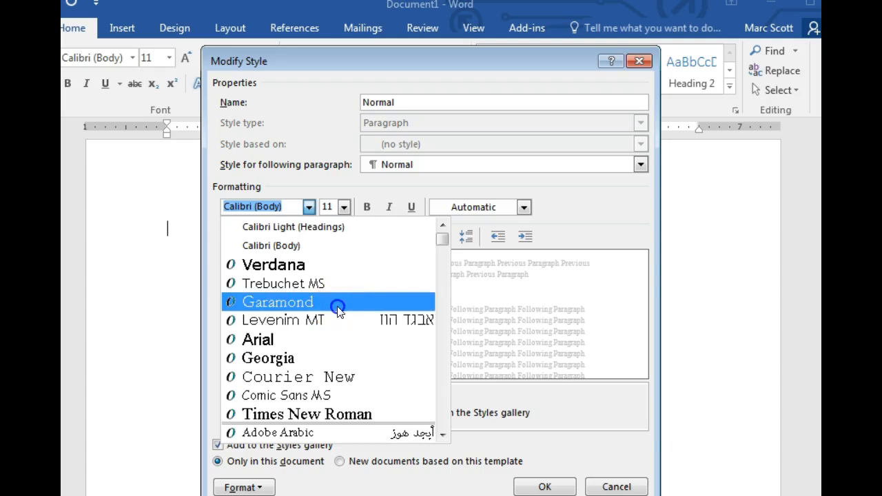
{"action": "left_click", "coordinate": [544, 486]}
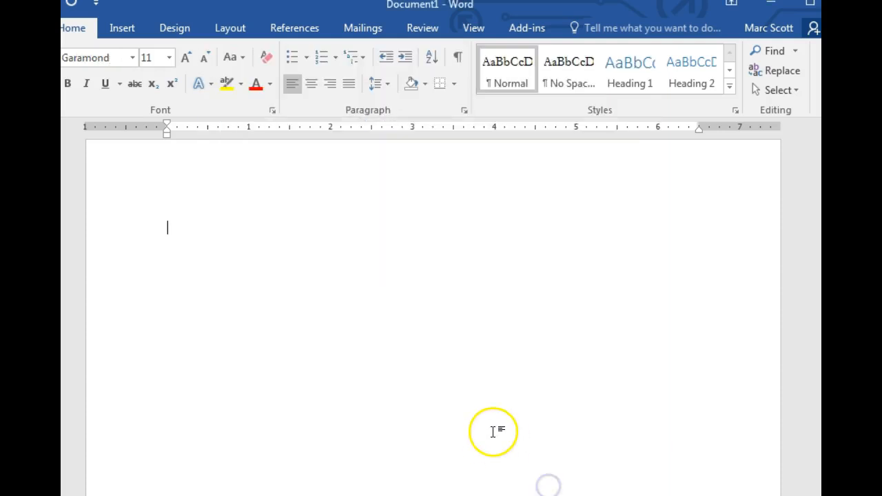
Step: Enter the filler line "Dfsalkj asd;lfkjs;lk slkfjsa;lfdk j" and insert an empty line above it
{"action": "type", "text": "dfsalkj asd;lfkjs;lk sl"}
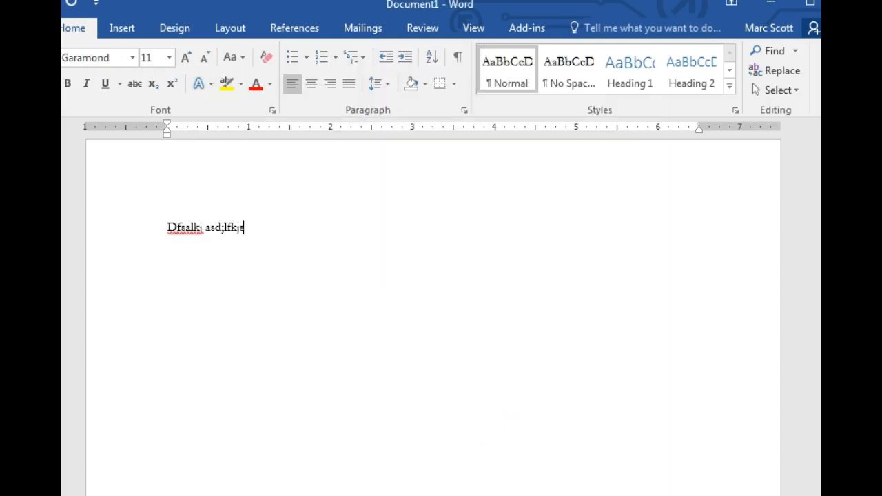
{"action": "type", "text": "kfjsa;lfdk j"}
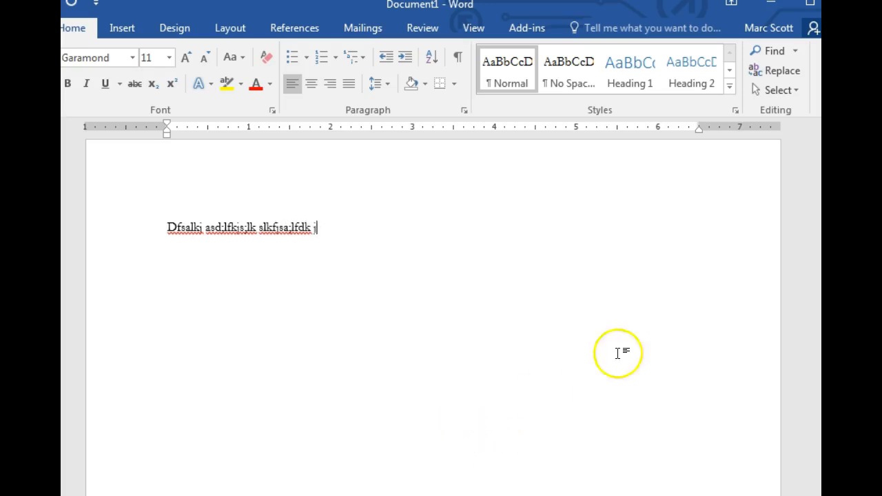
{"action": "left_click", "coordinate": [167, 224]}
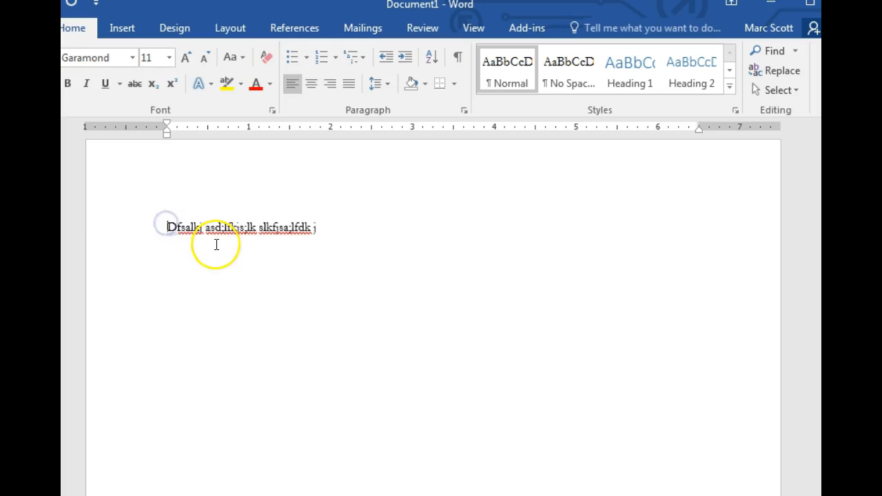
{"action": "key", "text": "Return"}
{"action": "key", "text": "Up"}
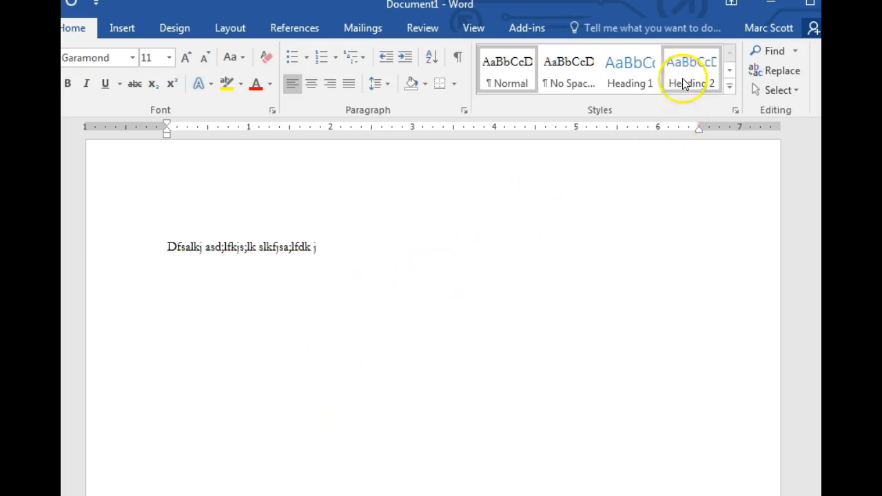
Step: Enter "Introduction", "Causes of Pollution in Scioto County" and "Past Solutions of Pollution in Scioto County" on separate lines above the filler text
{"action": "type", "text": "Introduction"}
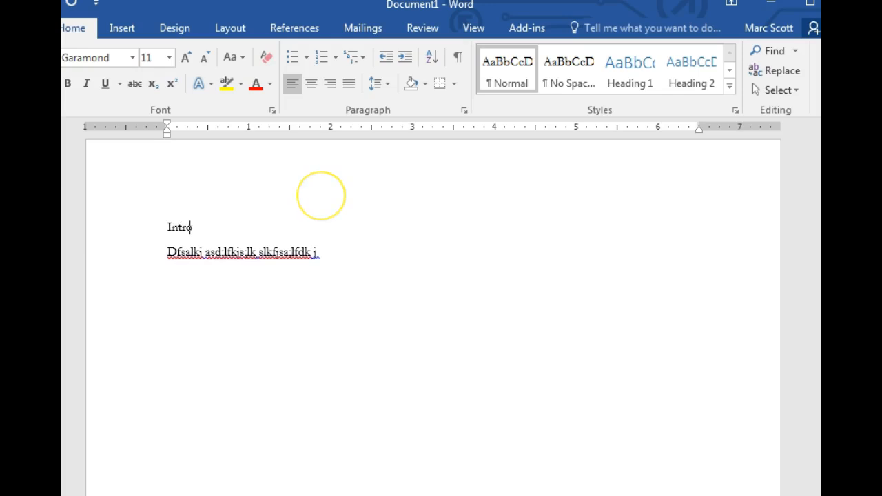
{"action": "key", "text": "Return"}
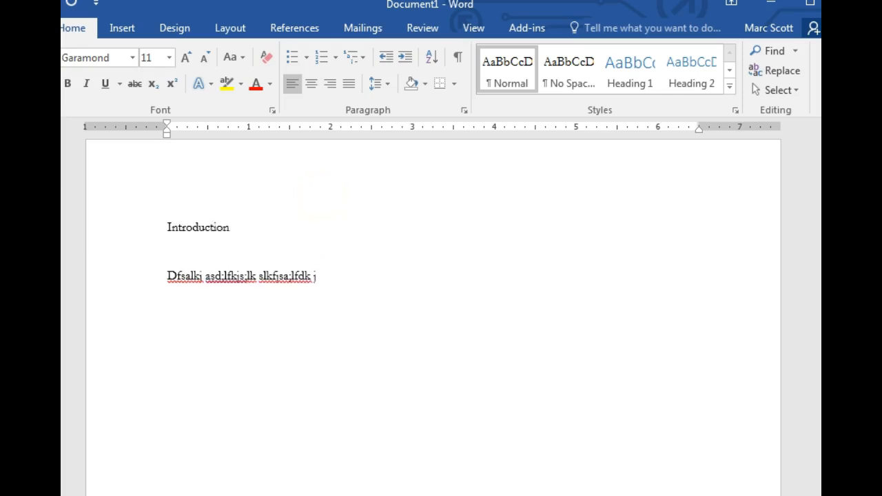
{"action": "type", "text": "Causes of Pollution"}
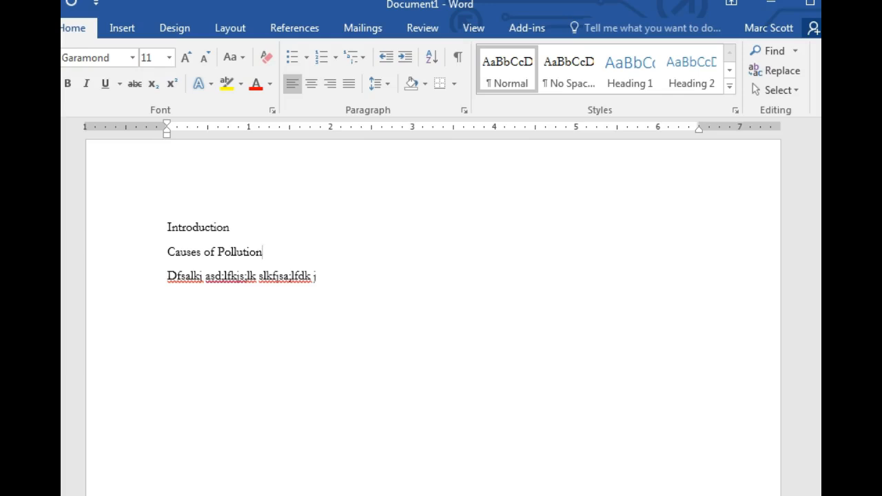
{"action": "key", "text": "Return"}
{"action": "type", "text": "Pas"}
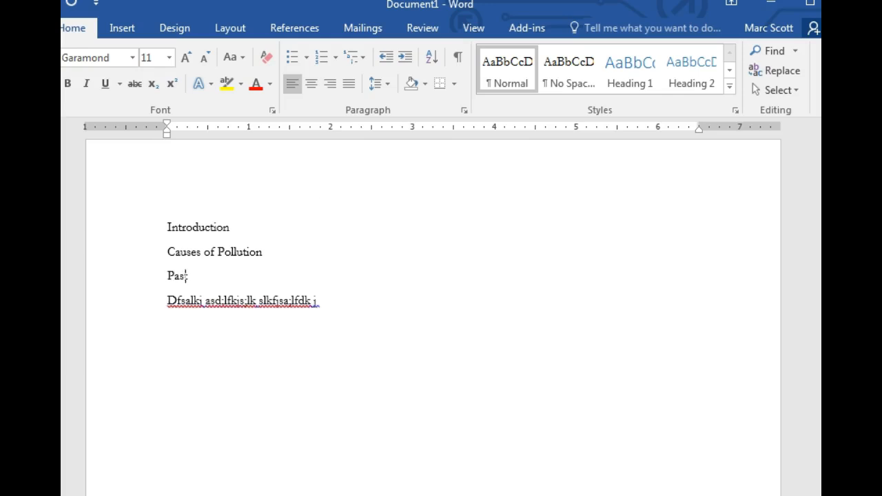
{"action": "type", "text": "t Solutions of "}
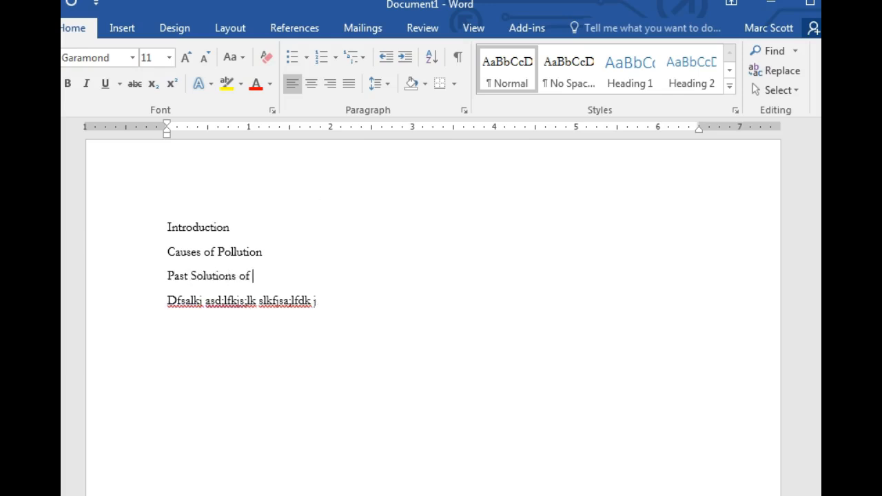
{"action": "type", "text": "Pollution in Scioto County in Scioto County"}
Step: Add "Proposal", "Implications" and "Conclusions" on separate lines below the Past Solutions line
{"action": "left_click_drag", "start_coordinate": [411, 281], "coordinate": [412, 293]}
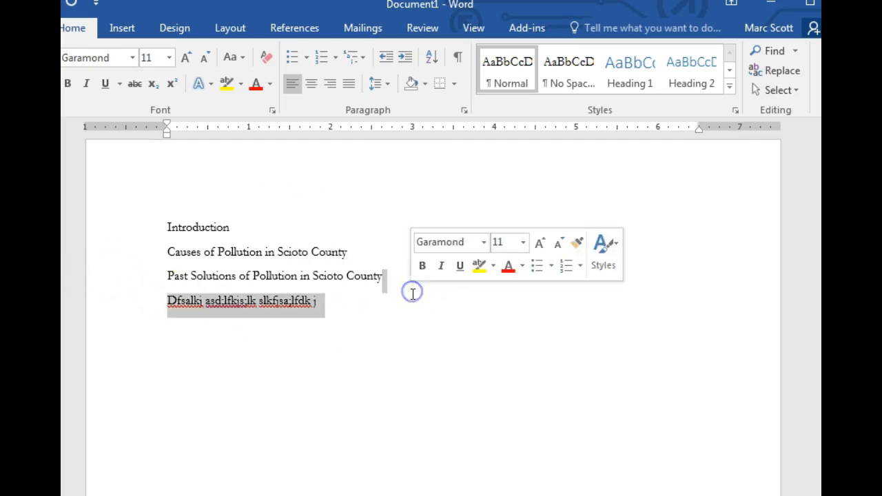
{"action": "left_click", "coordinate": [413, 294]}
{"action": "key", "text": "Return"}
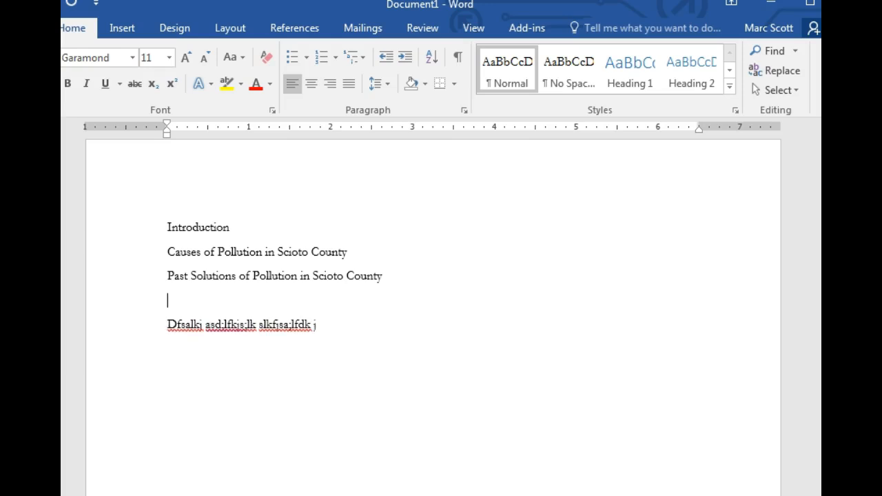
{"action": "type", "text": "Process"}
{"action": "key", "text": "BackSpace"}
{"action": "key", "text": "BackSpace"}
{"action": "key", "text": "BackSpace"}
{"action": "key", "text": "BackSpace"}
{"action": "type", "text": "posal"}
{"action": "key", "text": "Return"}
{"action": "type", "text": "Implications"}
{"action": "key", "text": "Return"}
{"action": "type", "text": "Con"}
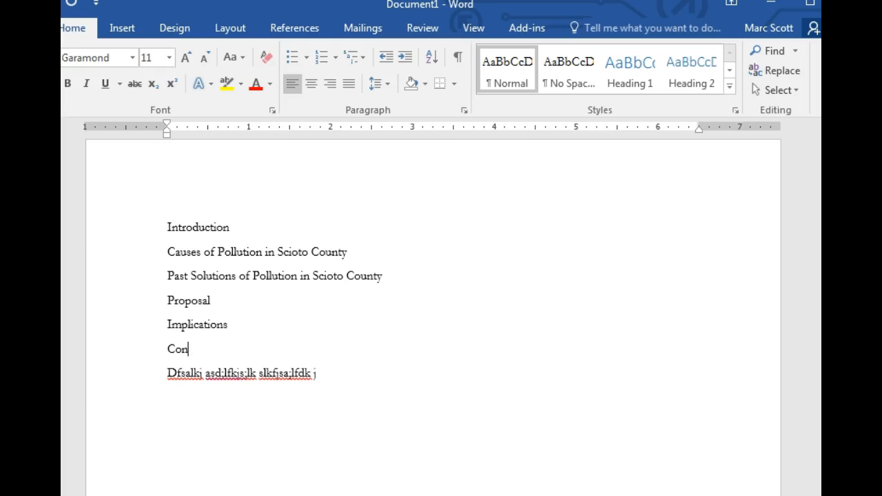
{"action": "type", "text": "clusions"}
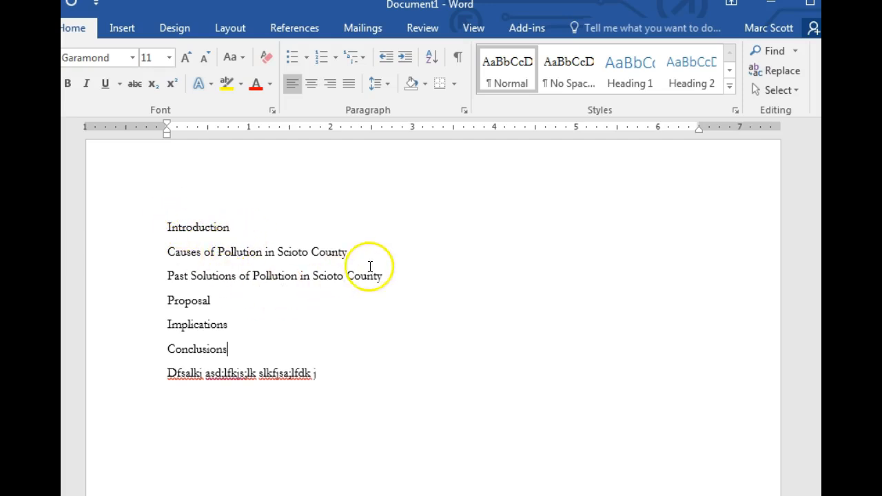
{"action": "left_click", "coordinate": [166, 255]}
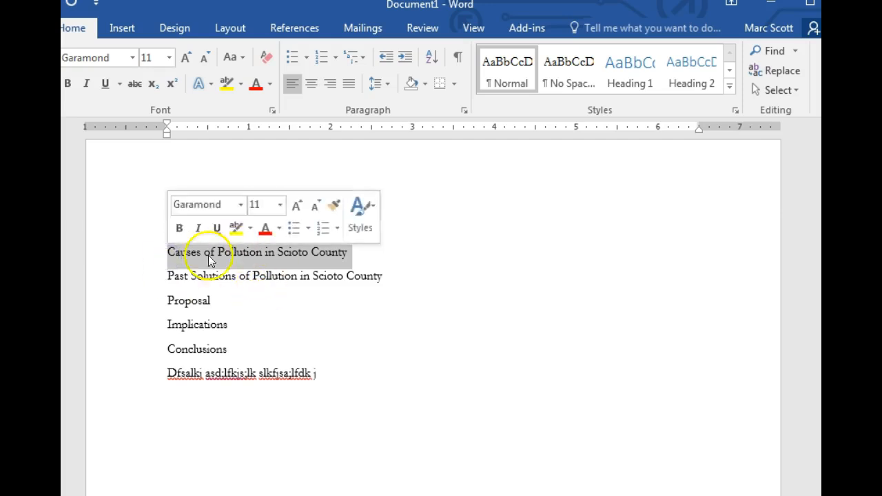
{"action": "left_click_drag", "start_coordinate": [162, 277], "coordinate": [360, 273]}
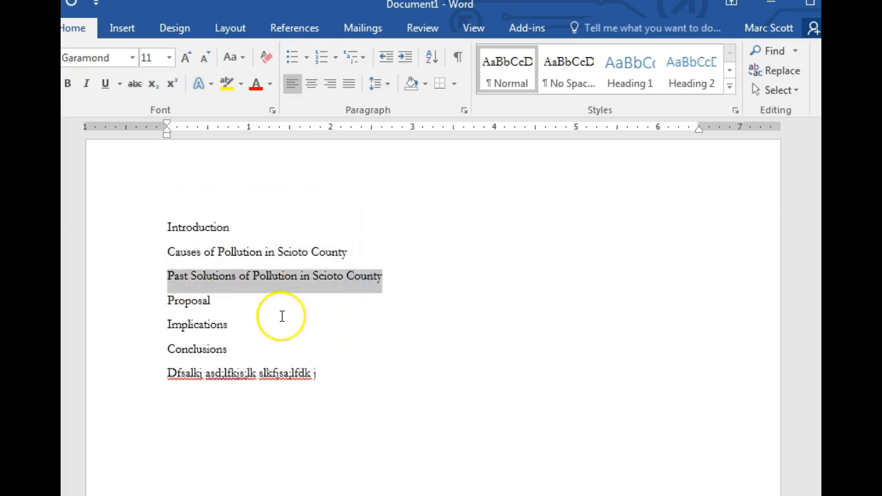
{"action": "left_click", "coordinate": [212, 301]}
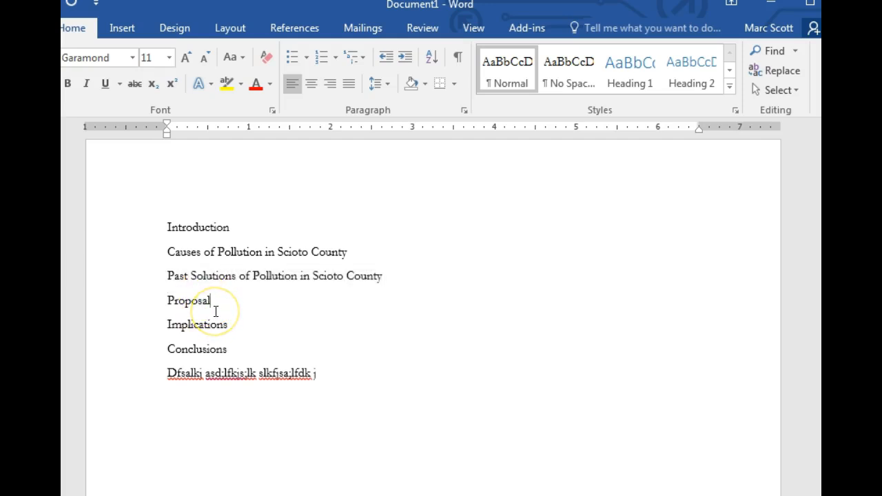
{"action": "left_click", "coordinate": [234, 323]}
{"action": "left_click", "coordinate": [237, 346]}
Step: Apply the Heading 2 style to each of the six section lines, from Introduction through Conclusions
{"action": "left_click", "coordinate": [229, 227]}
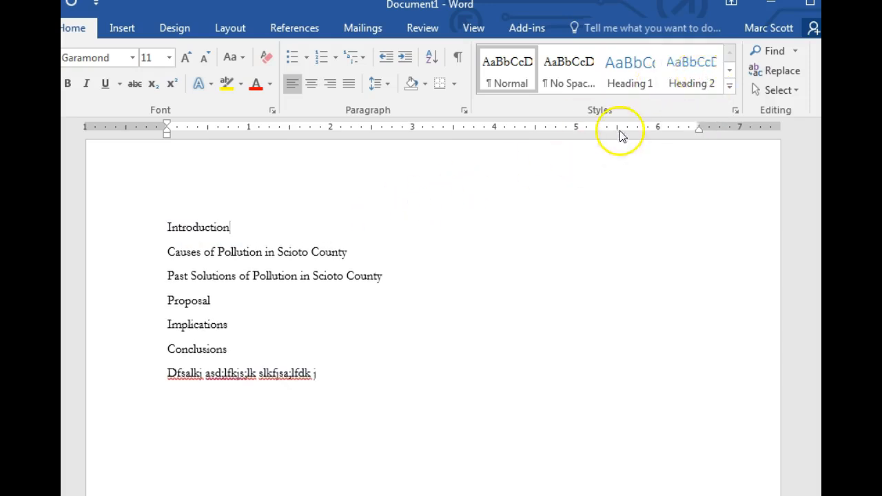
{"action": "left_click", "coordinate": [686, 78]}
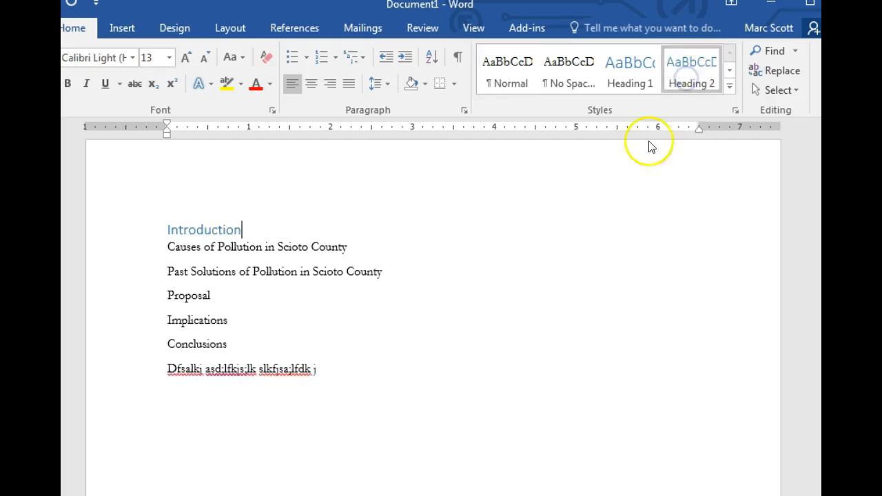
{"action": "left_click", "coordinate": [231, 246]}
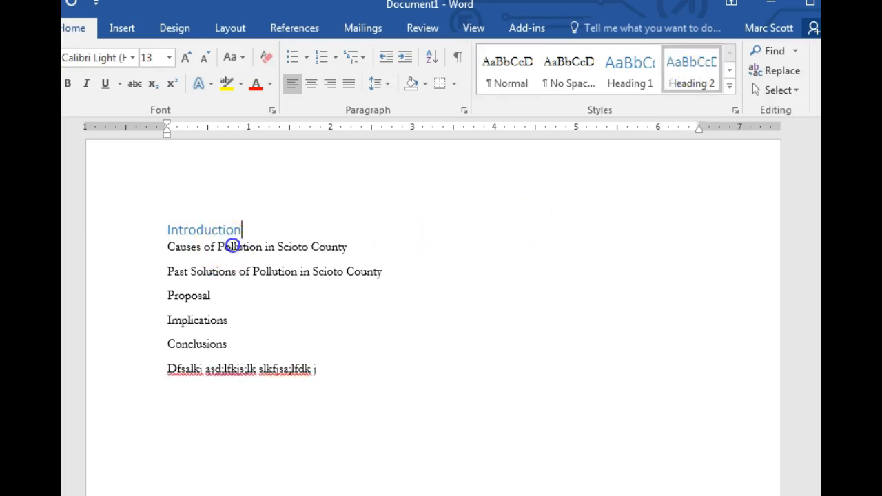
{"action": "left_click", "coordinate": [699, 79]}
{"action": "left_click", "coordinate": [224, 267]}
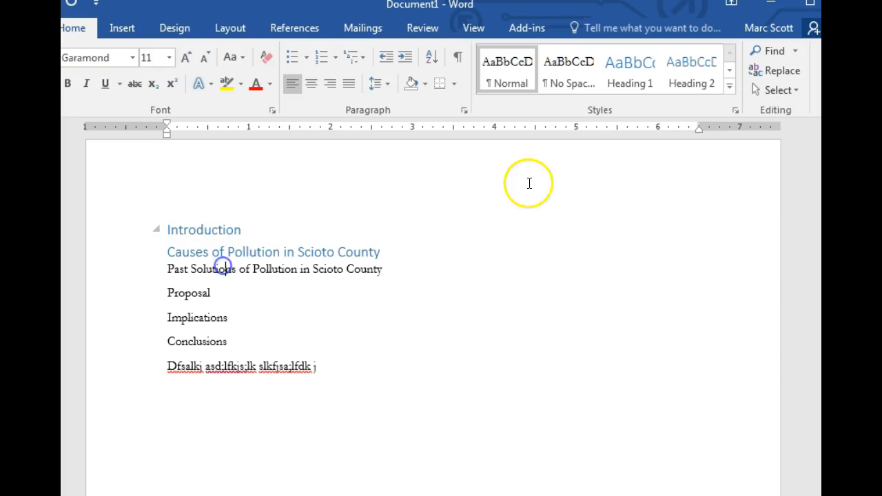
{"action": "left_click", "coordinate": [693, 76]}
{"action": "left_click", "coordinate": [212, 289]}
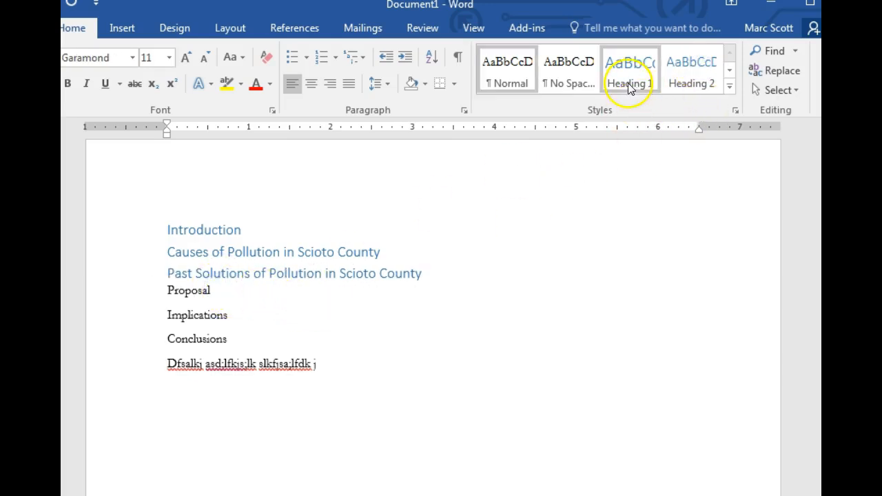
{"action": "left_click", "coordinate": [701, 72]}
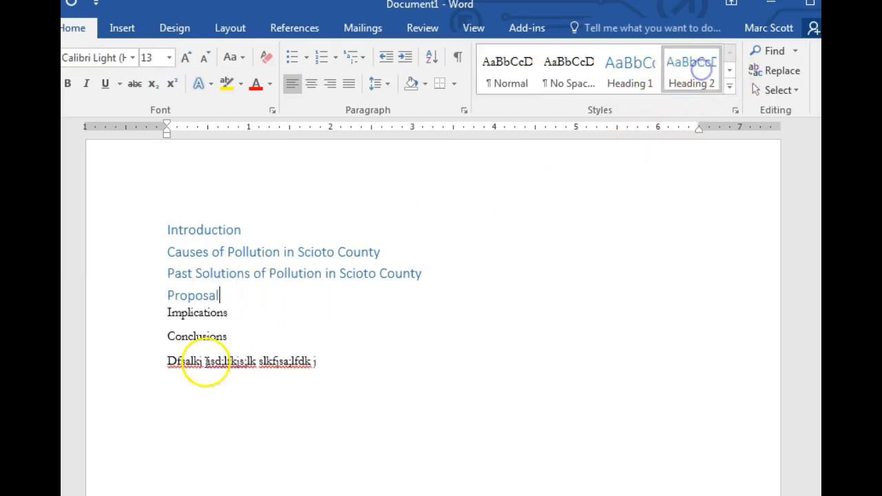
{"action": "left_click", "coordinate": [241, 311]}
{"action": "left_click", "coordinate": [689, 73]}
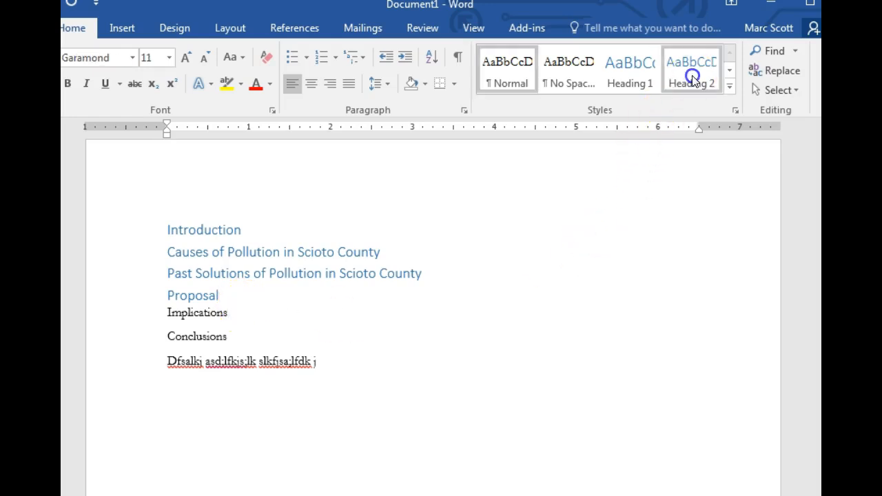
{"action": "left_click", "coordinate": [225, 336]}
{"action": "left_click", "coordinate": [683, 75]}
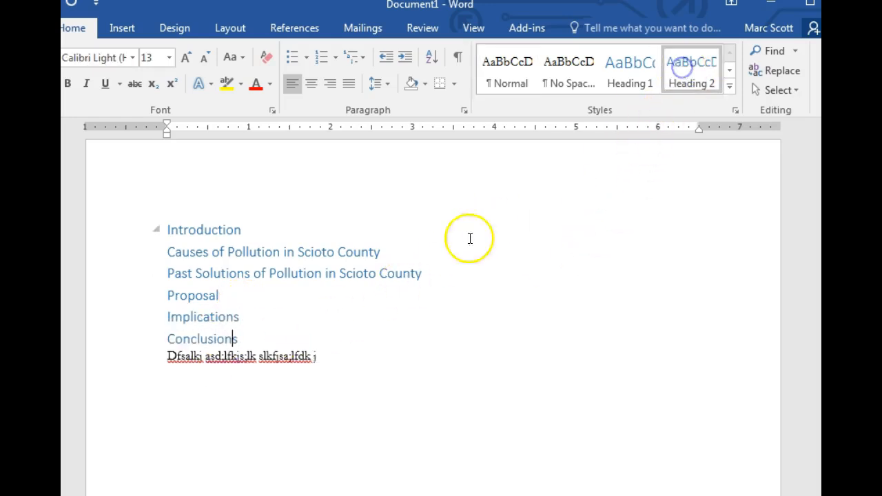
Step: Add the lines "Recylcying Programs" and "City Clean-Up Days" beneath the Past Solutions heading
{"action": "left_click", "coordinate": [433, 277]}
{"action": "key", "text": "Return"}
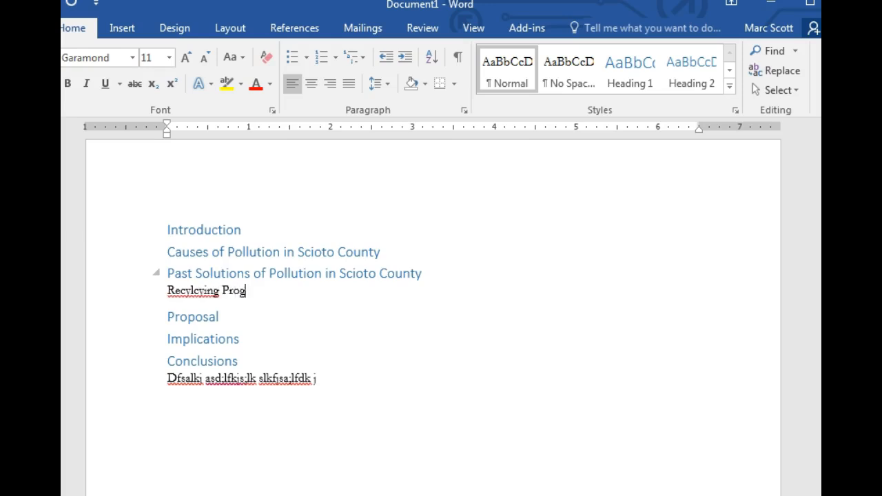
{"action": "key", "text": "Return"}
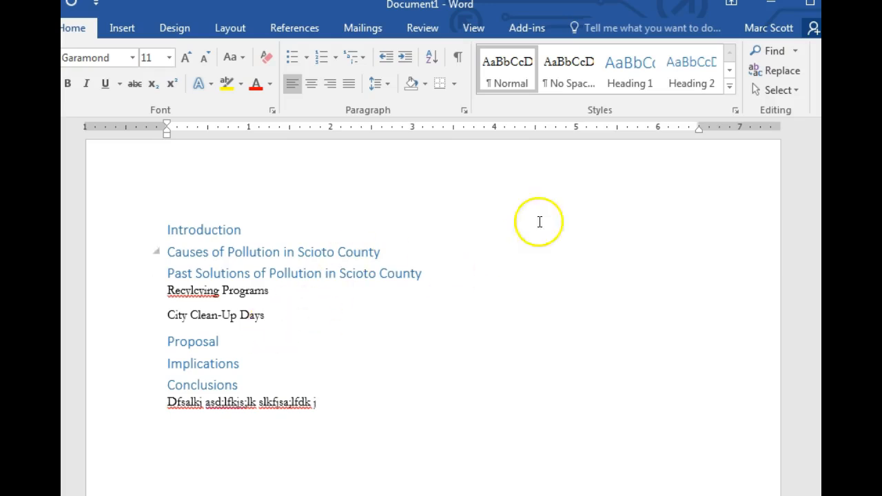
Step: Apply the Heading 3 style to the "Recylcying Programs" and "City Clean-Up Days" lines
{"action": "left_click", "coordinate": [730, 72]}
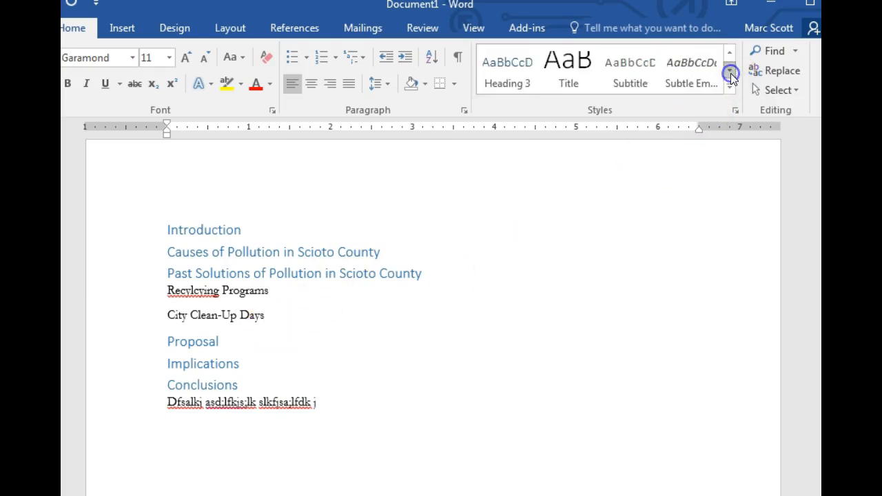
{"action": "left_click", "coordinate": [508, 79]}
{"action": "left_click", "coordinate": [205, 292]}
{"action": "left_click", "coordinate": [501, 74]}
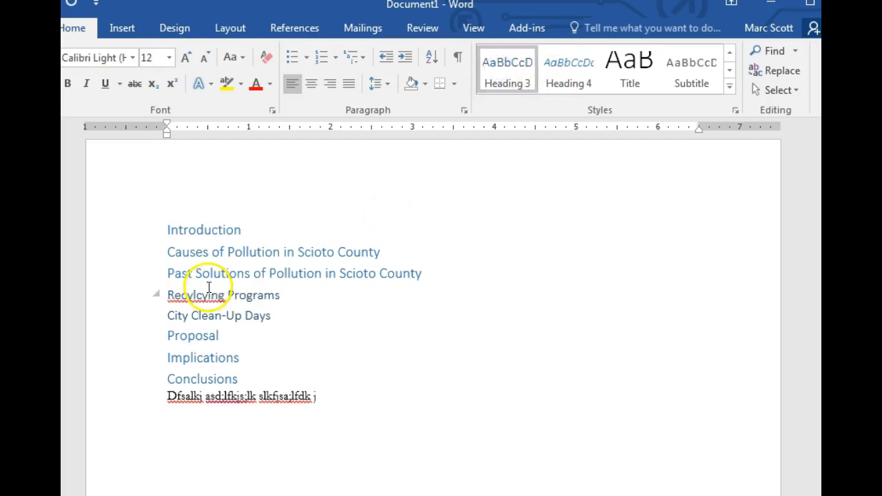
Step: Correct the misspelled word in the first subheading to "Recycling" and delete the filler text below Conclusions
{"action": "right_click", "coordinate": [208, 295]}
{"action": "left_click", "coordinate": [276, 314]}
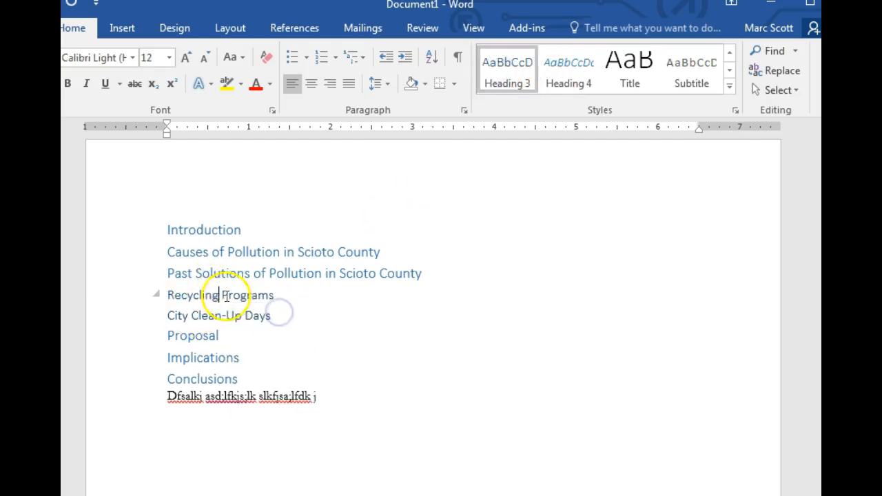
{"action": "left_click_drag", "start_coordinate": [321, 396], "coordinate": [152, 404]}
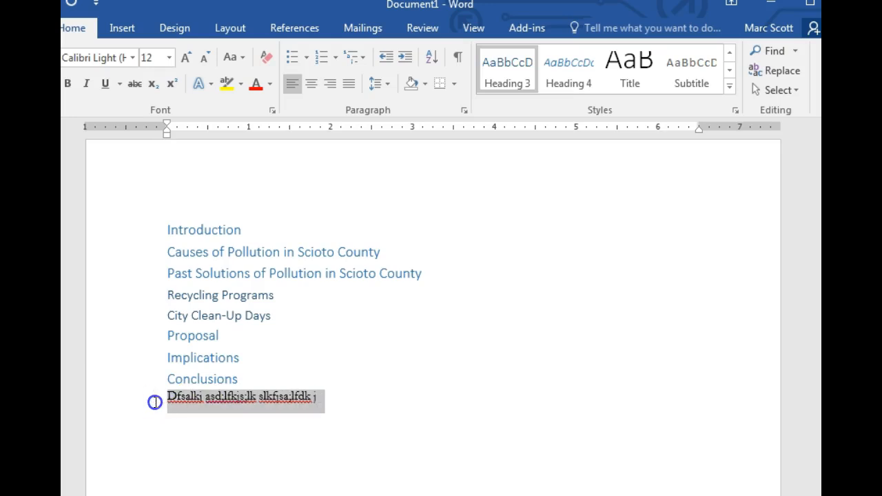
{"action": "key", "text": "BackSpace"}
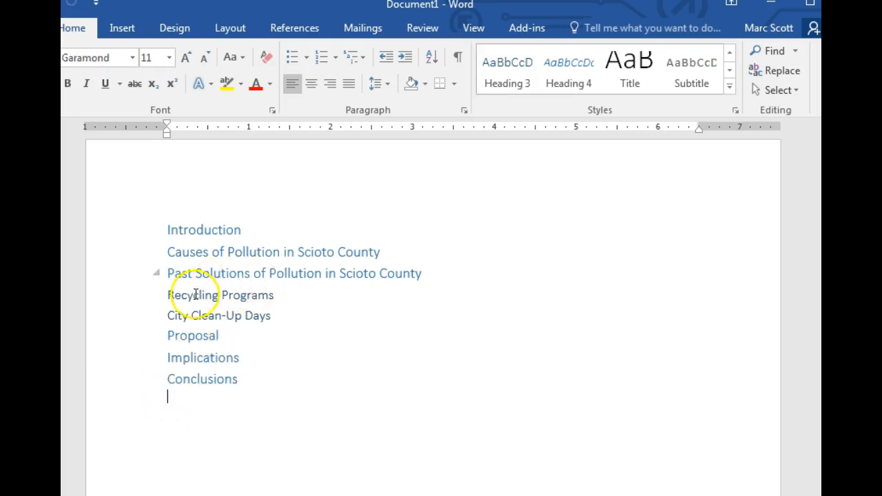
Step: Add a line of filler body text beneath each of the Introduction, Causes of Pollution, Past Solutions and Recycling Programs headings
{"action": "left_click", "coordinate": [250, 229]}
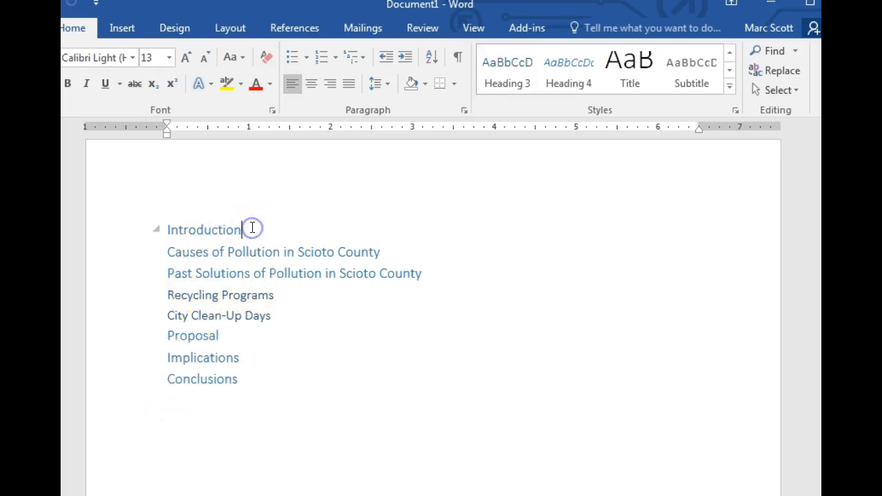
{"action": "key", "text": "Return"}
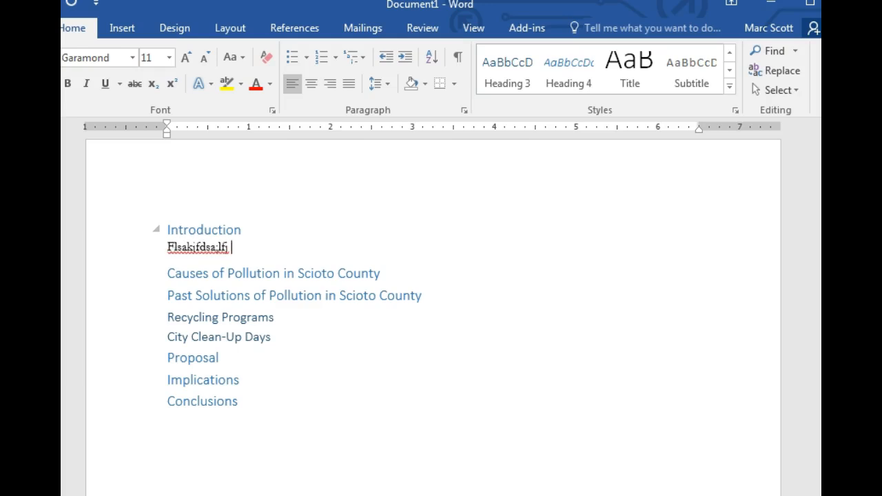
{"action": "left_click", "coordinate": [429, 278]}
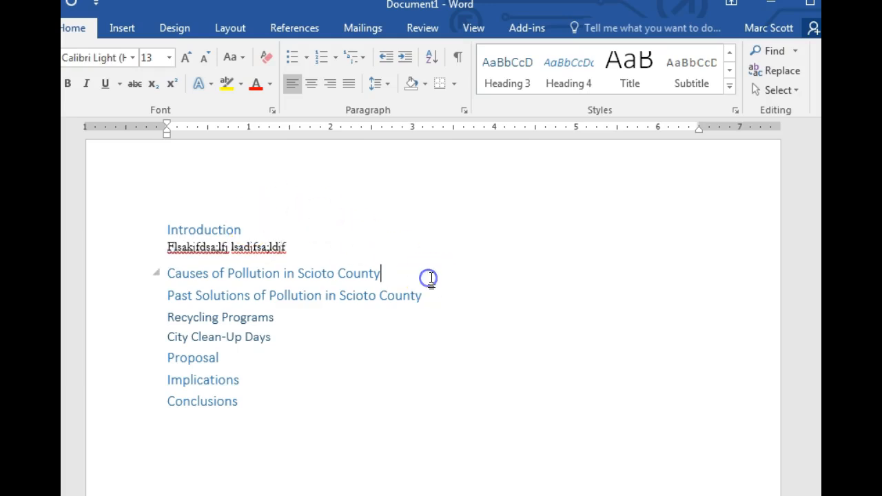
{"action": "key", "text": "Return"}
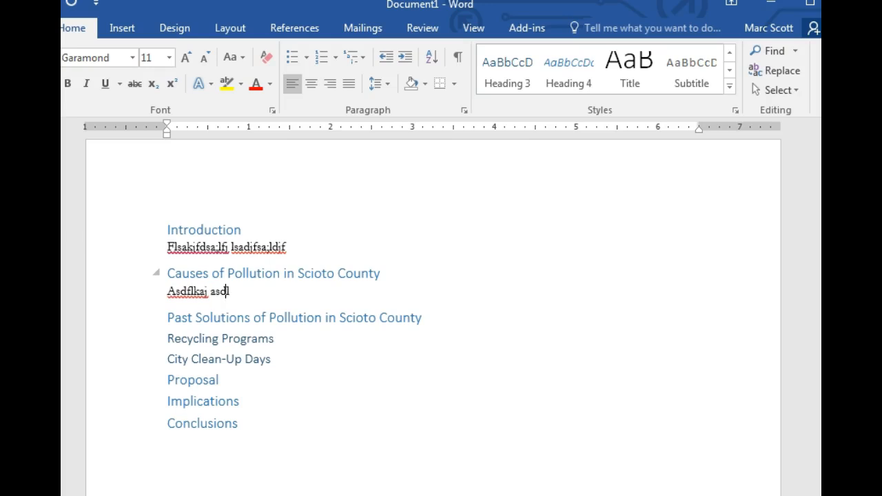
{"action": "left_click", "coordinate": [498, 318]}
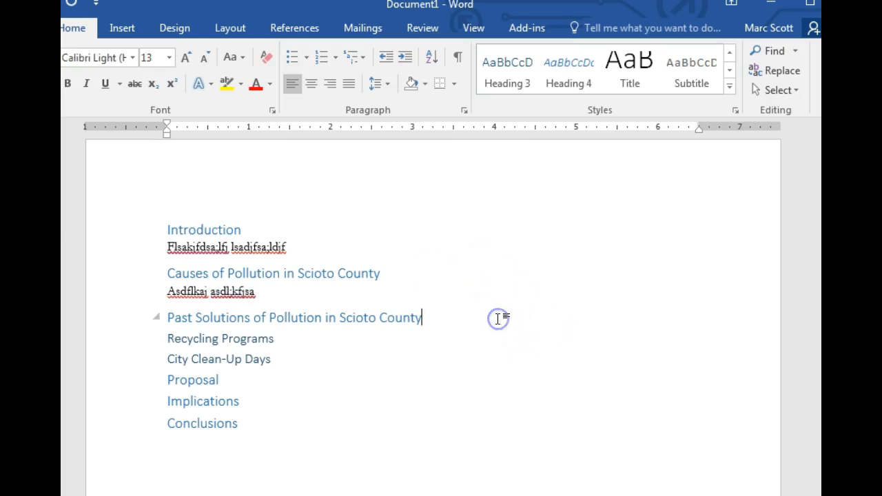
{"action": "key", "text": "Return"}
{"action": "left_click", "coordinate": [345, 364]}
{"action": "key", "text": "Return"}
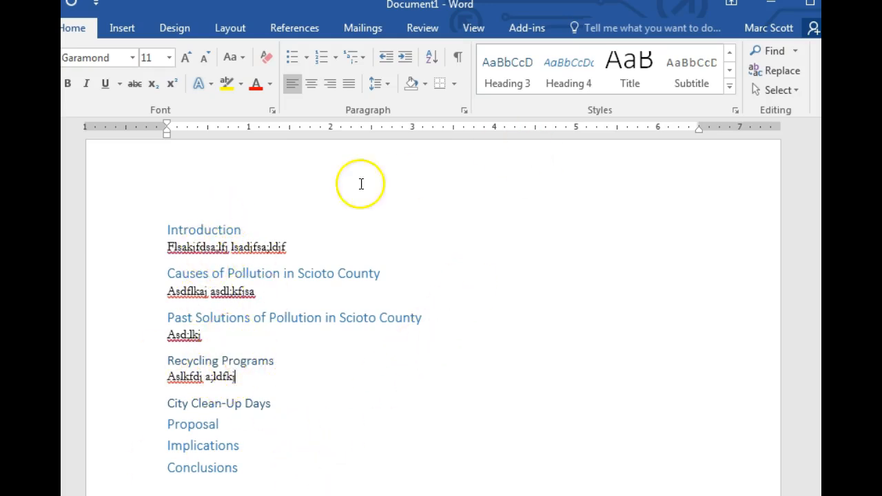
Step: Modify the Heading 2 style to use Comic Sans MS at 16 pt in the standard orange colour
{"action": "scroll", "coordinate": [572, 67], "scroll_direction": "down", "scroll_amount": 1}
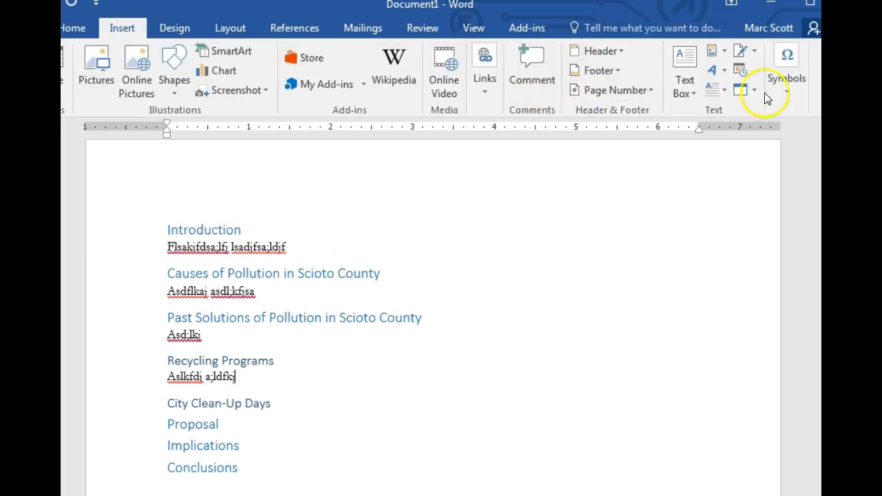
{"action": "left_click", "coordinate": [71, 27]}
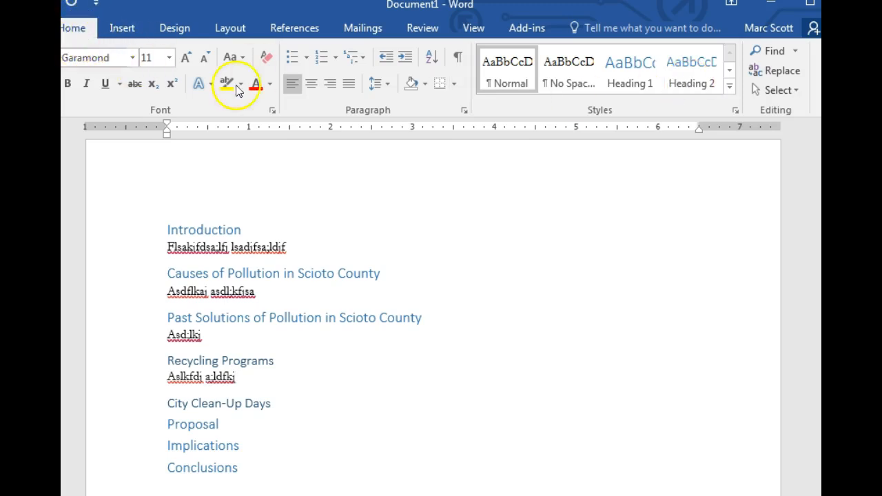
{"action": "right_click", "coordinate": [685, 80]}
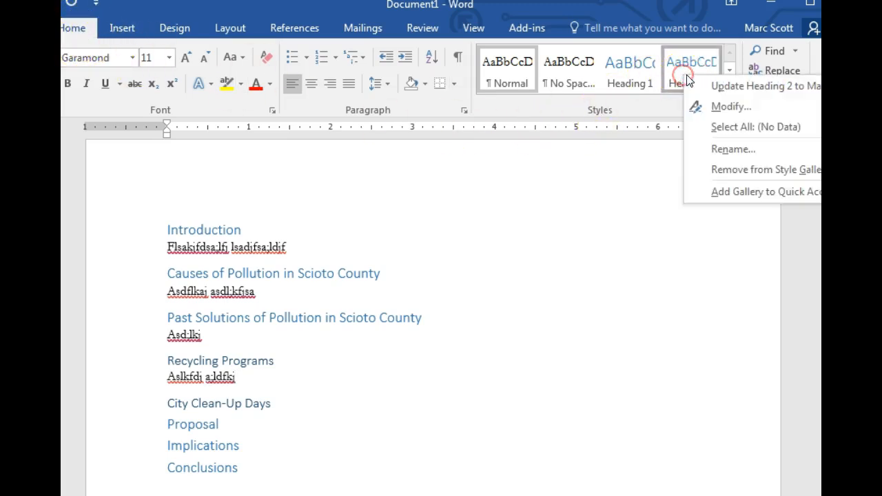
{"action": "left_click", "coordinate": [731, 106]}
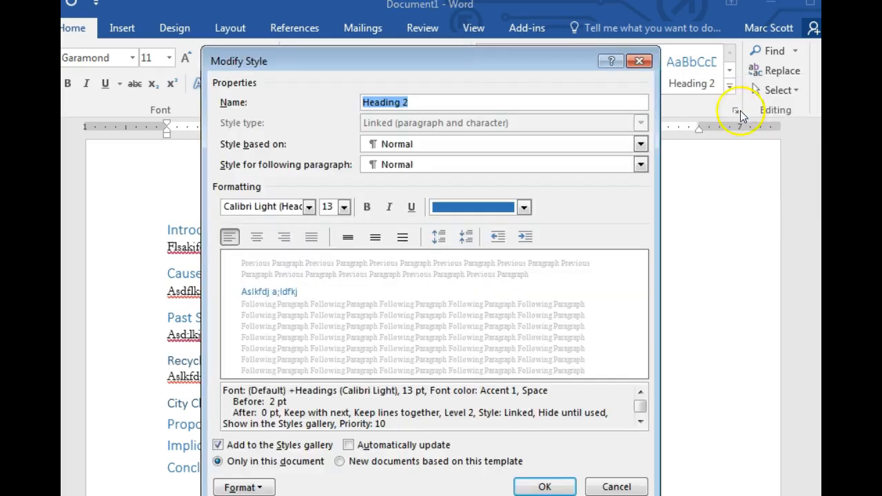
{"action": "left_click", "coordinate": [308, 207]}
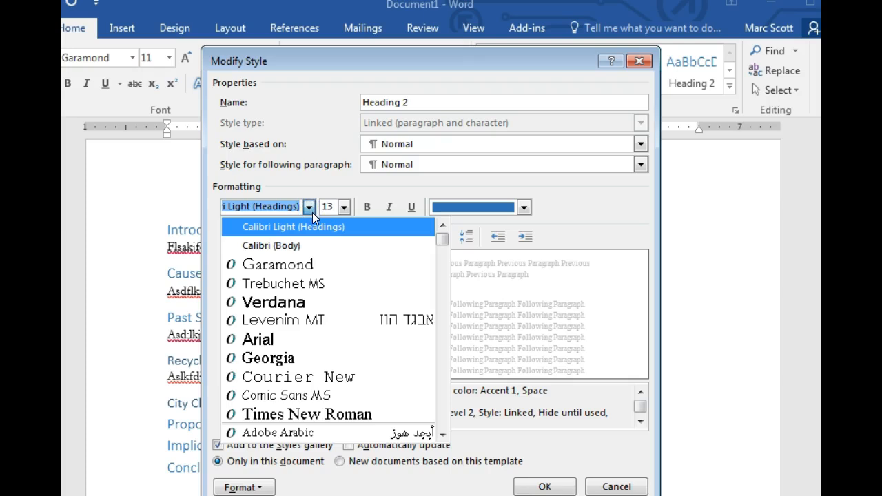
{"action": "left_click", "coordinate": [348, 399]}
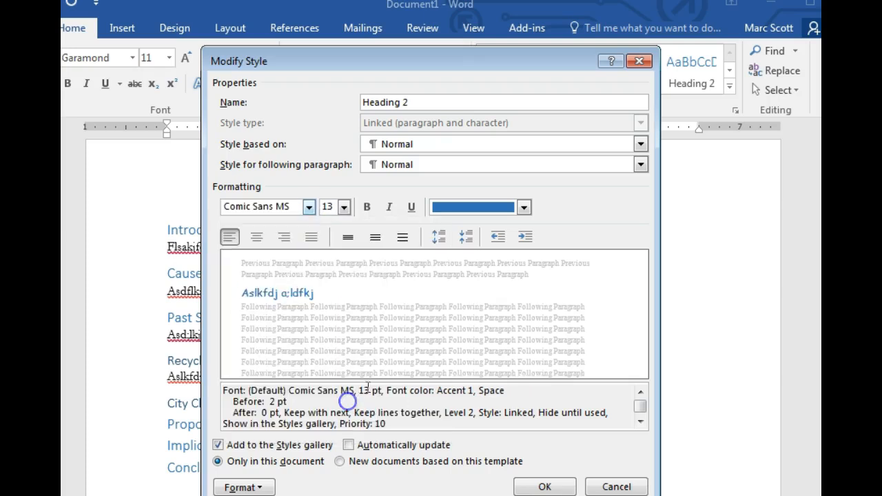
{"action": "left_click", "coordinate": [463, 207]}
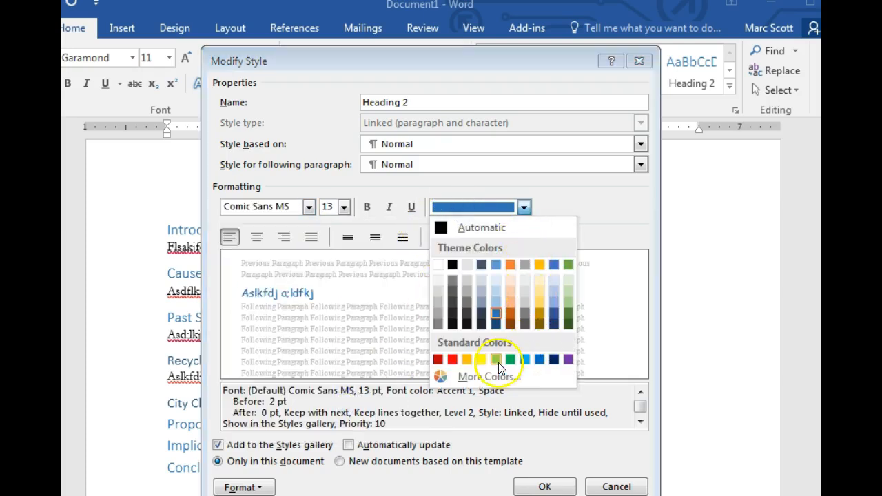
{"action": "left_click", "coordinate": [468, 361]}
{"action": "left_click", "coordinate": [344, 207]}
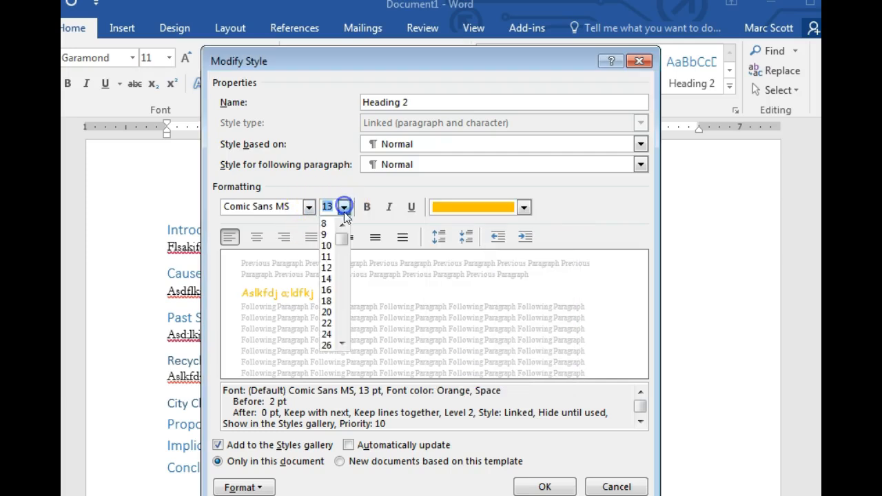
{"action": "left_click", "coordinate": [329, 288]}
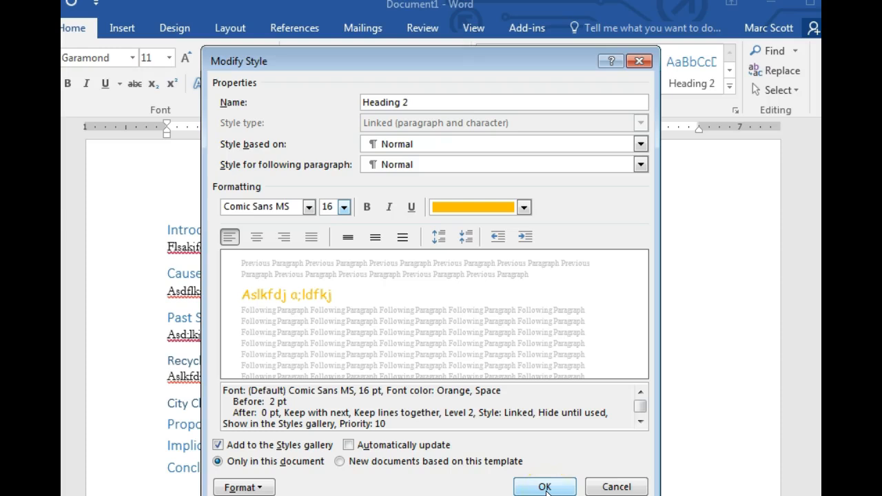
{"action": "left_click", "coordinate": [545, 488]}
{"action": "left_click", "coordinate": [557, 432]}
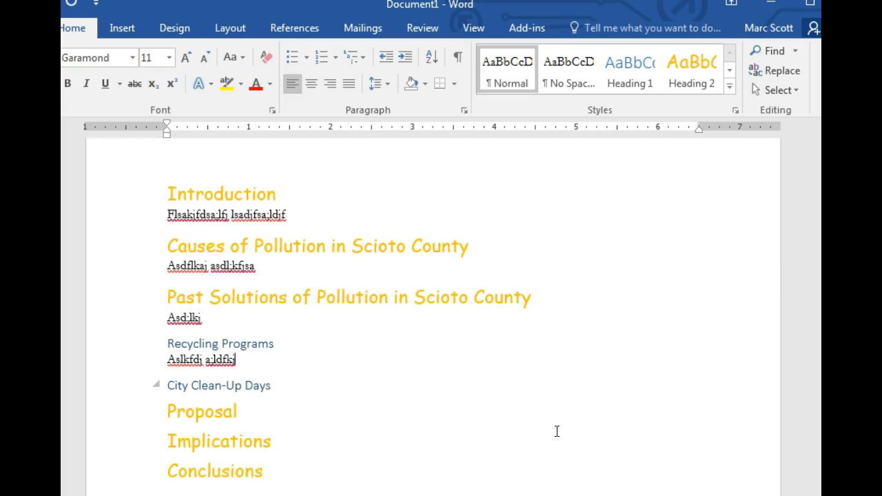
{"action": "left_click_drag", "start_coordinate": [275, 350], "coordinate": [175, 345]}
{"action": "left_click_drag", "start_coordinate": [168, 246], "coordinate": [467, 250]}
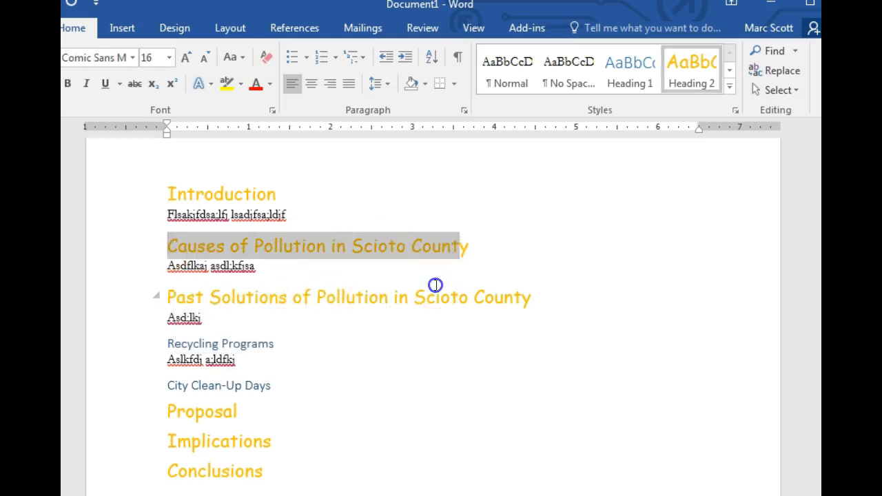
{"action": "left_click", "coordinate": [435, 285]}
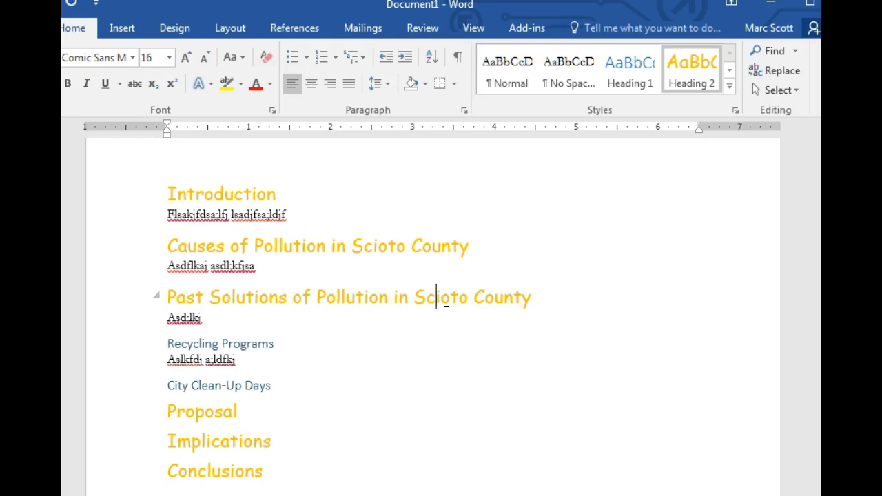
{"action": "left_click_drag", "start_coordinate": [532, 300], "coordinate": [526, 299]}
{"action": "left_click", "coordinate": [470, 246]}
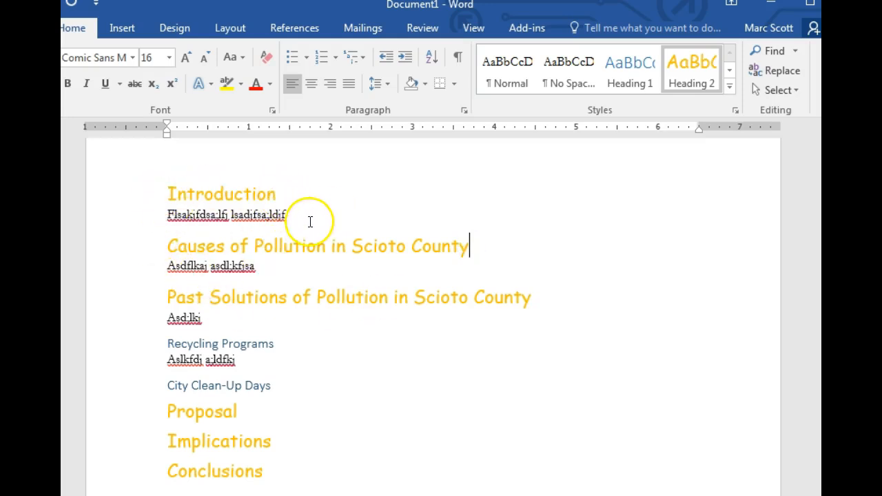
{"action": "left_click", "coordinate": [729, 73]}
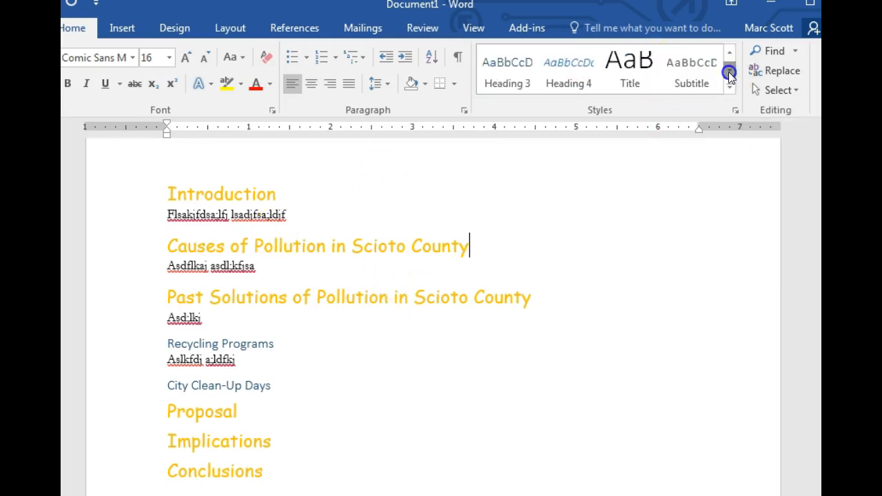
{"action": "left_click", "coordinate": [730, 55]}
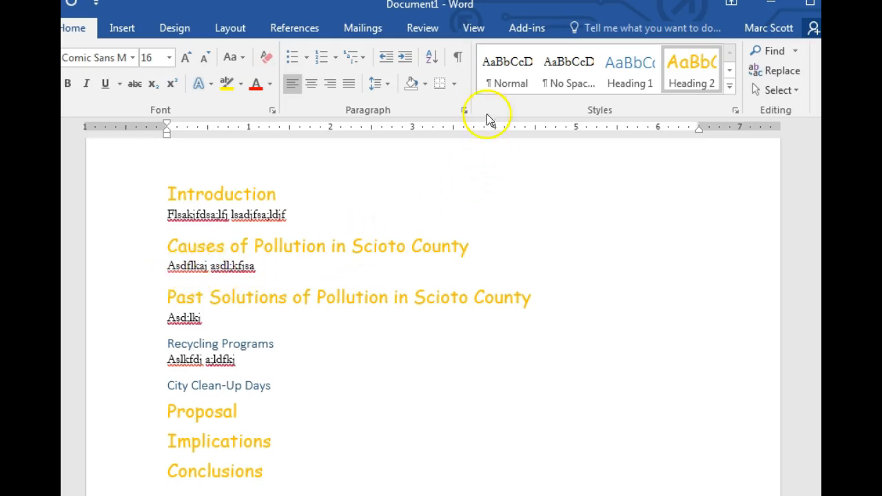
Step: Modify the Heading 2 style to use the Verdana font with the Automatic font colour
{"action": "right_click", "coordinate": [692, 62]}
{"action": "left_click", "coordinate": [746, 87]}
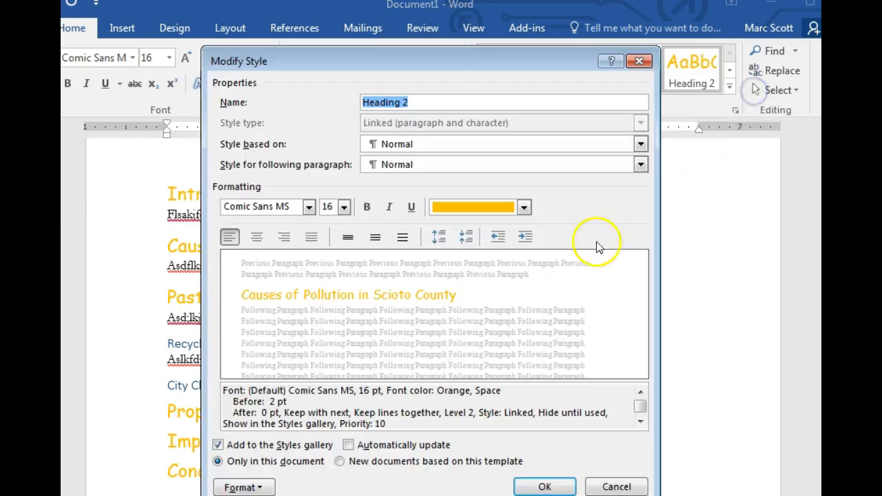
{"action": "left_click", "coordinate": [310, 206]}
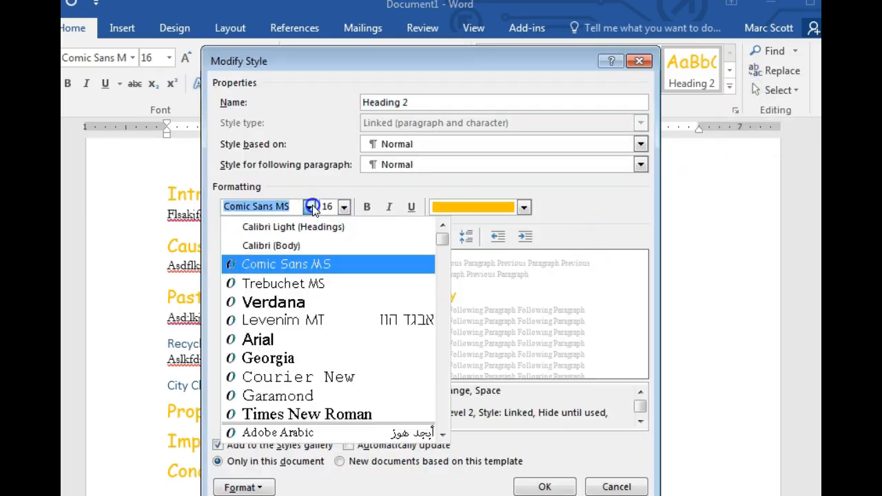
{"action": "left_click", "coordinate": [262, 338]}
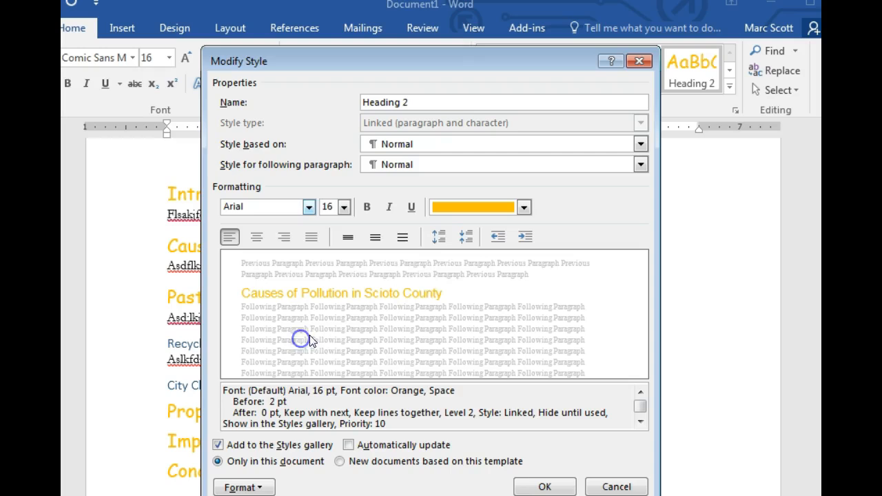
{"action": "left_click", "coordinate": [308, 207]}
{"action": "left_click", "coordinate": [282, 280]}
{"action": "left_click", "coordinate": [524, 207]}
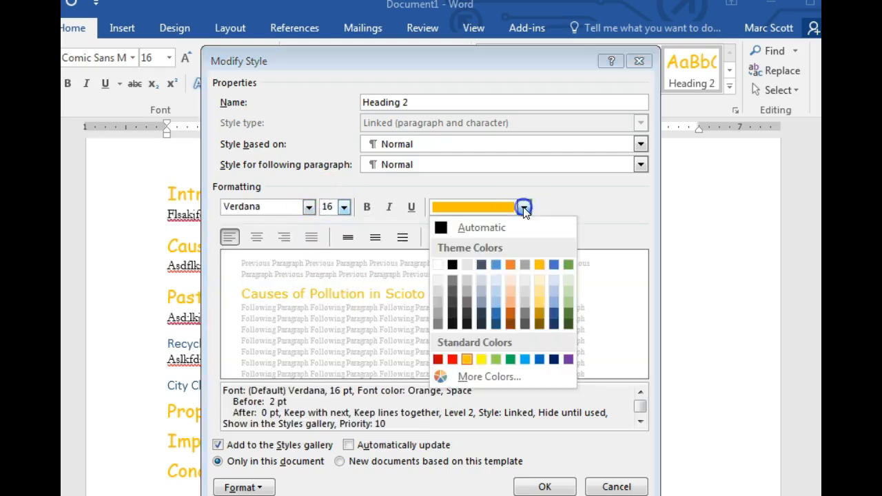
{"action": "left_click", "coordinate": [509, 227]}
{"action": "left_click", "coordinate": [539, 488]}
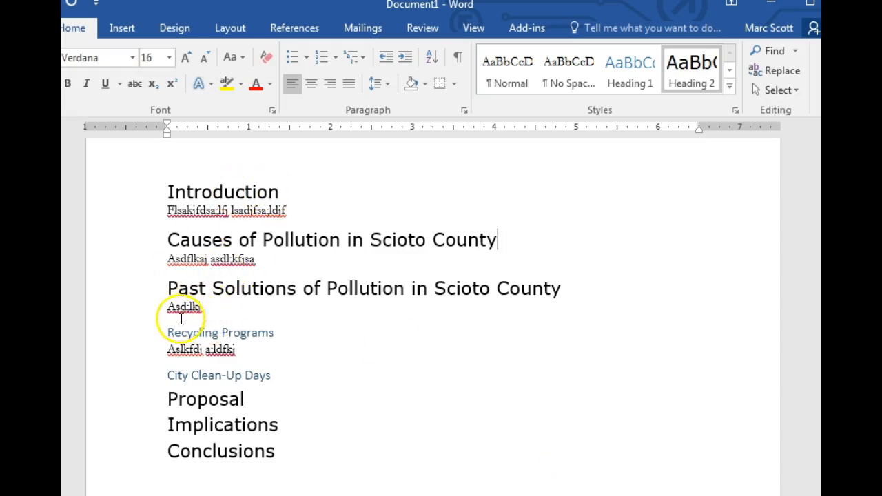
Step: Modify the Normal style to set its font size to 12 pt
{"action": "left_click", "coordinate": [192, 306]}
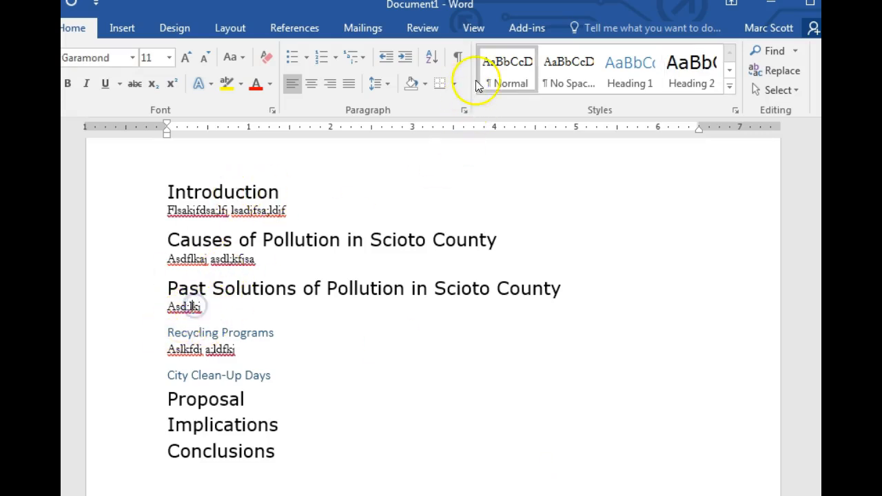
{"action": "right_click", "coordinate": [498, 69]}
{"action": "left_click", "coordinate": [530, 102]}
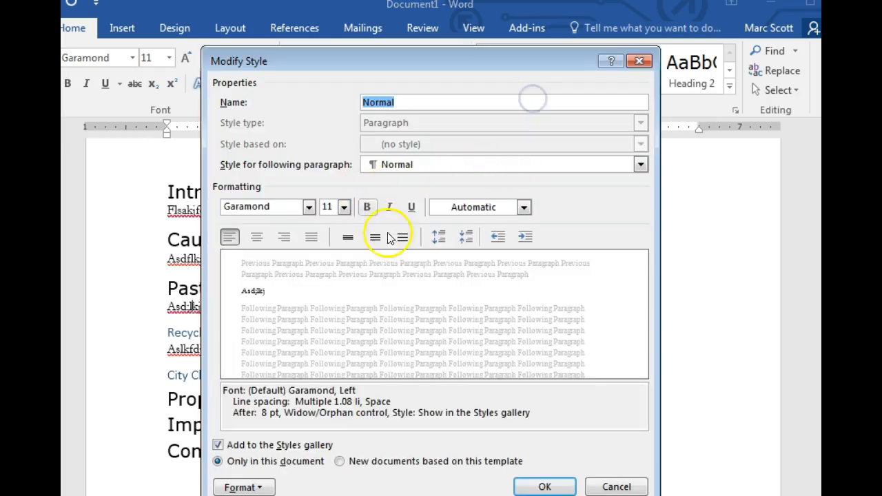
{"action": "left_click", "coordinate": [344, 207]}
{"action": "left_click", "coordinate": [330, 269]}
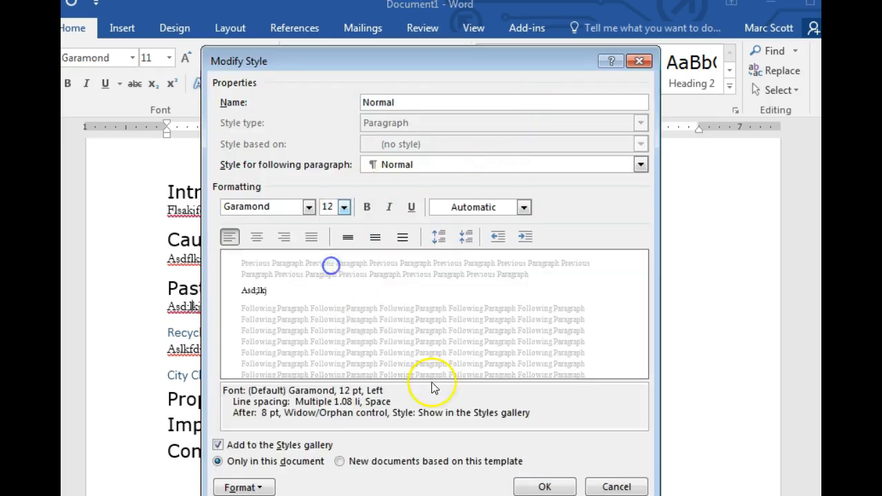
{"action": "left_click", "coordinate": [544, 487]}
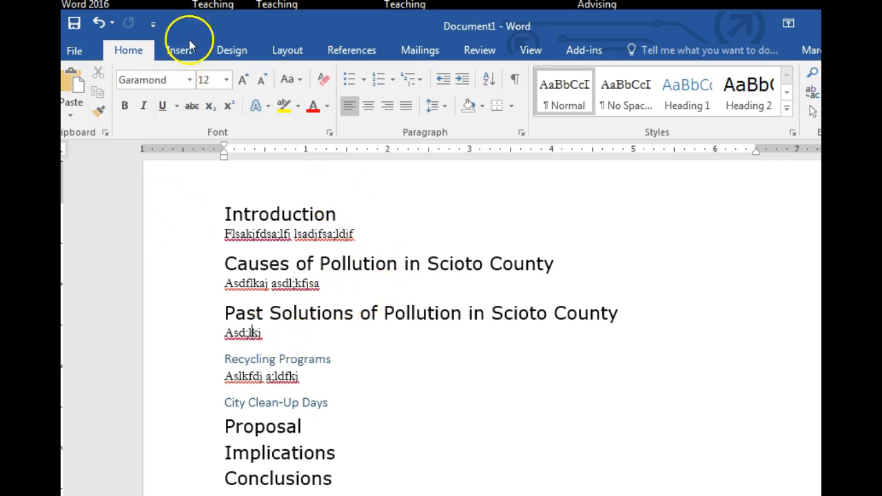
Step: Modify the Heading 3 style to use the Arial font
{"action": "left_click_drag", "start_coordinate": [571, 24], "coordinate": [671, 21]}
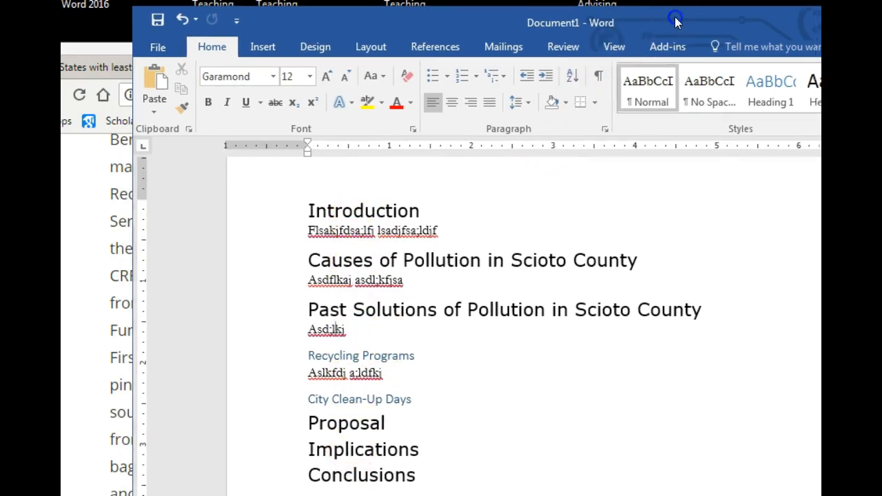
{"action": "left_click_drag", "start_coordinate": [673, 24], "coordinate": [452, 23]}
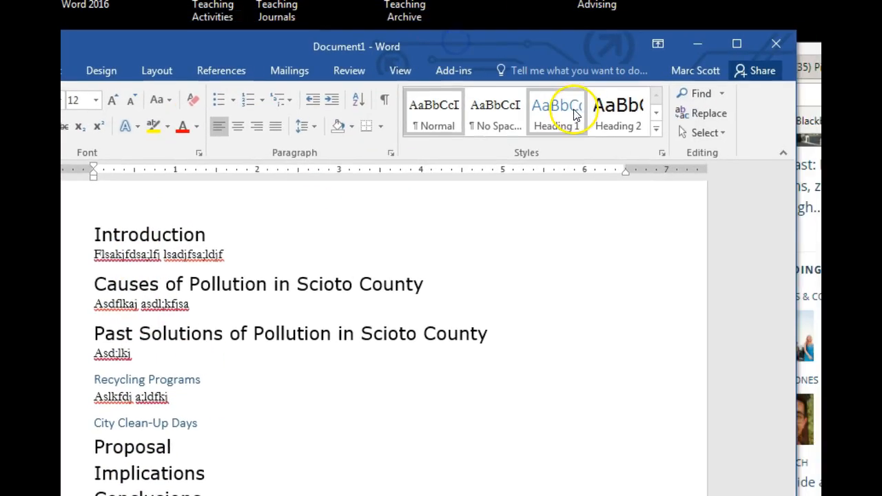
{"action": "left_click", "coordinate": [656, 112]}
{"action": "right_click", "coordinate": [451, 113]}
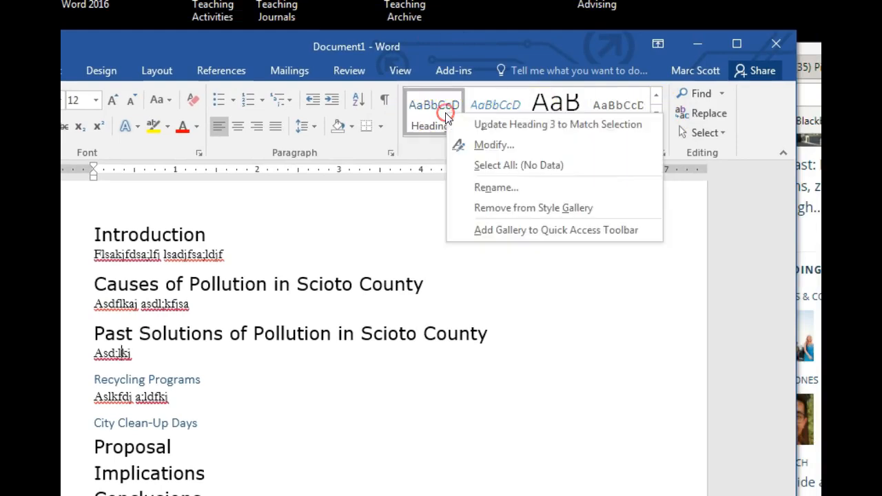
{"action": "left_click", "coordinate": [490, 142]}
{"action": "left_click", "coordinate": [236, 249]}
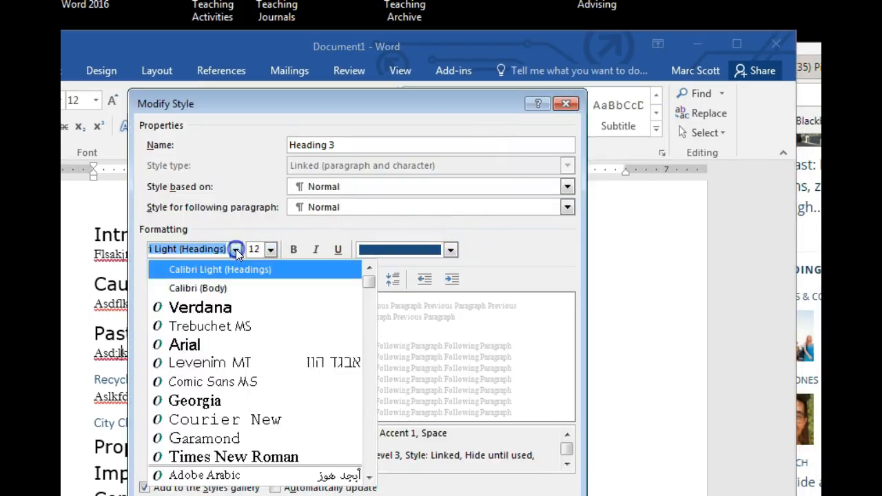
{"action": "left_click", "coordinate": [222, 341]}
{"action": "key", "text": "Return"}
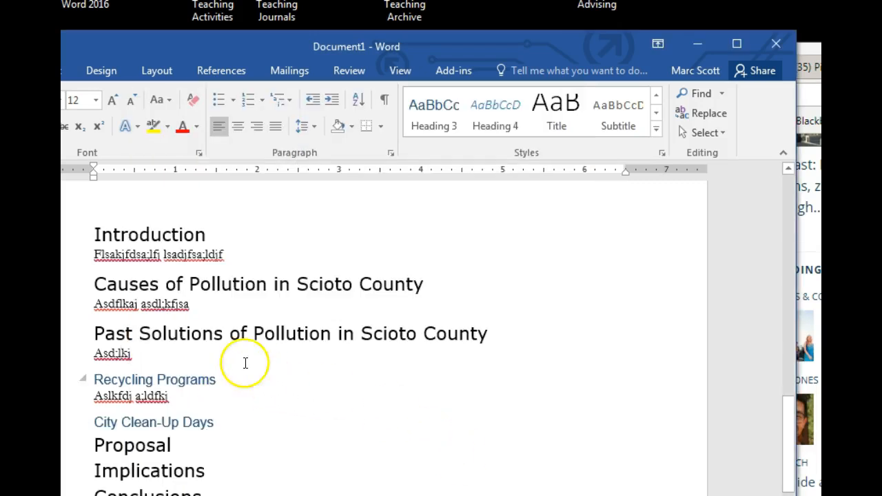
Step: Show the Navigation Pane beside the document so its heading outline is displayed
{"action": "left_click_drag", "start_coordinate": [452, 42], "coordinate": [563, 39]}
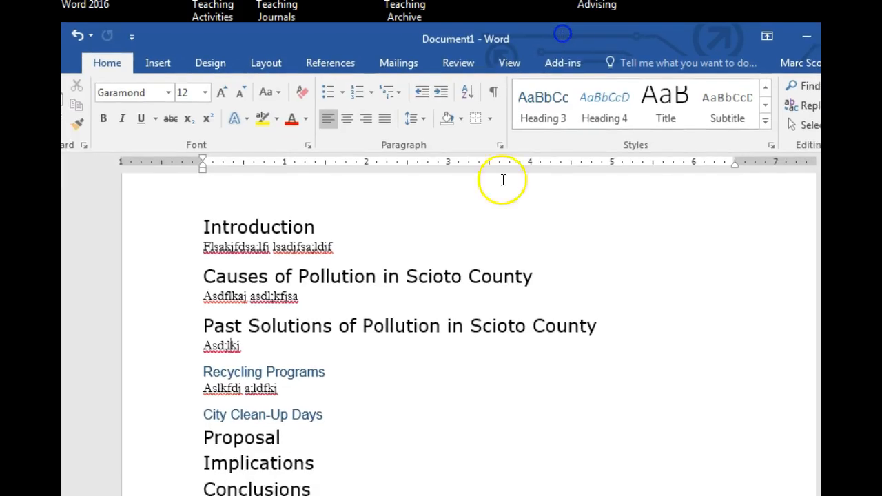
{"action": "left_click_drag", "start_coordinate": [234, 33], "coordinate": [265, 31]}
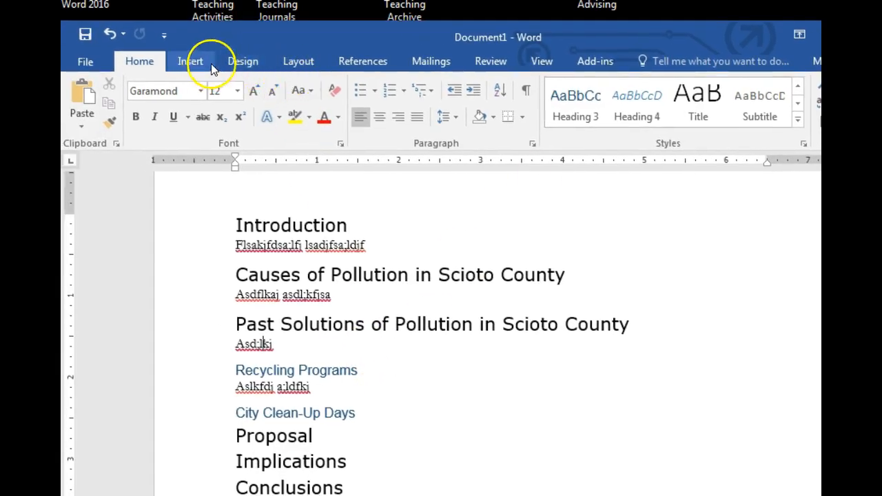
{"action": "left_click", "coordinate": [550, 62]}
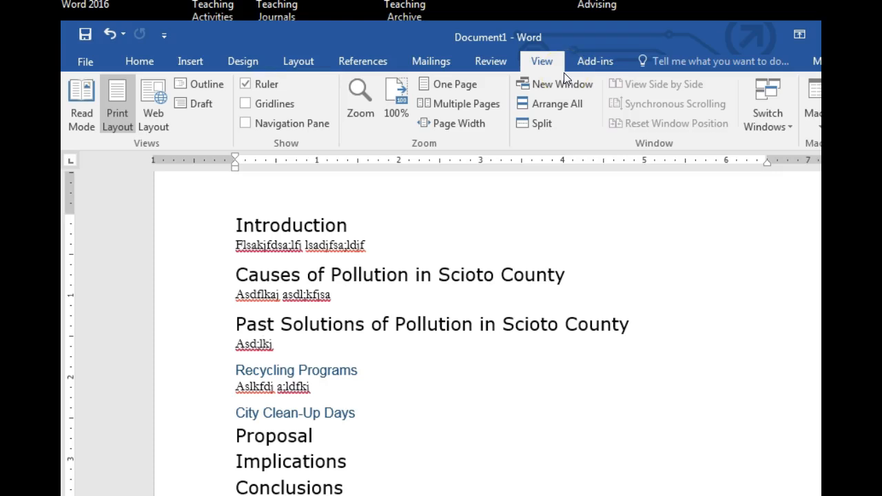
{"action": "left_click", "coordinate": [288, 125]}
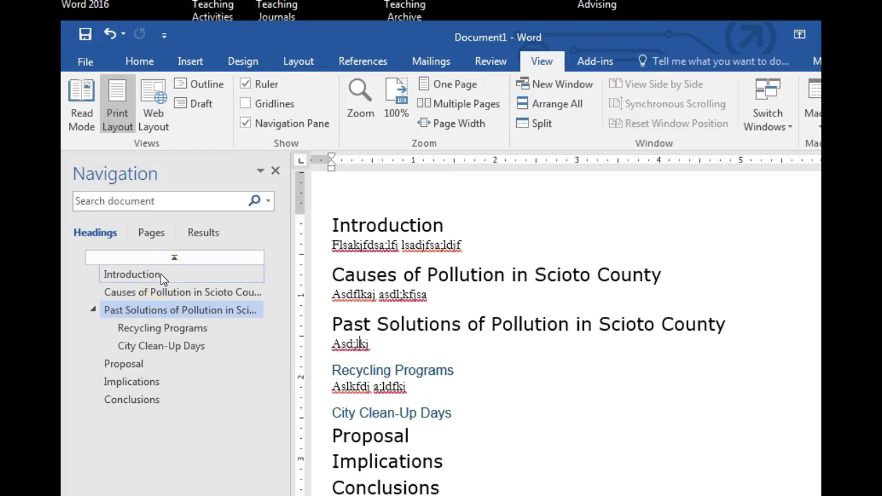
Step: Insert a page break directly before the Causes of Pollution in Scioto County heading
{"action": "left_click", "coordinate": [332, 275]}
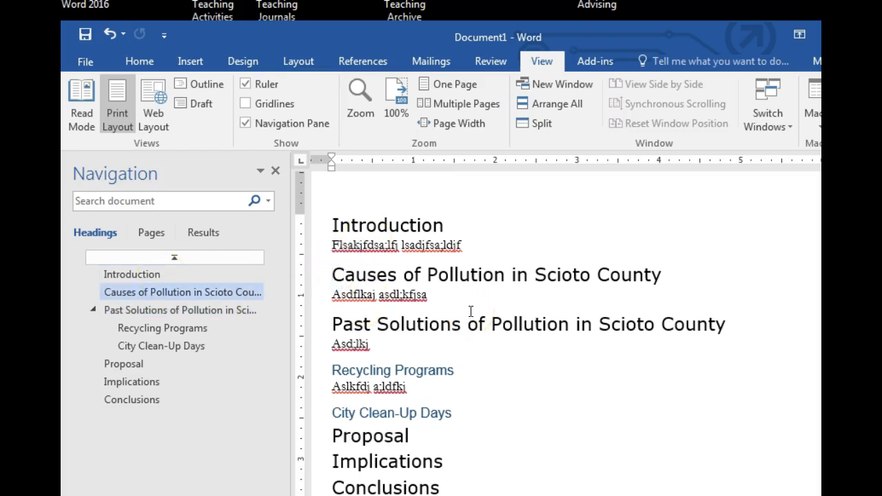
{"action": "key", "text": "ctrl+z"}
{"action": "scroll", "coordinate": [469, 314], "scroll_direction": "down", "scroll_amount": 1}
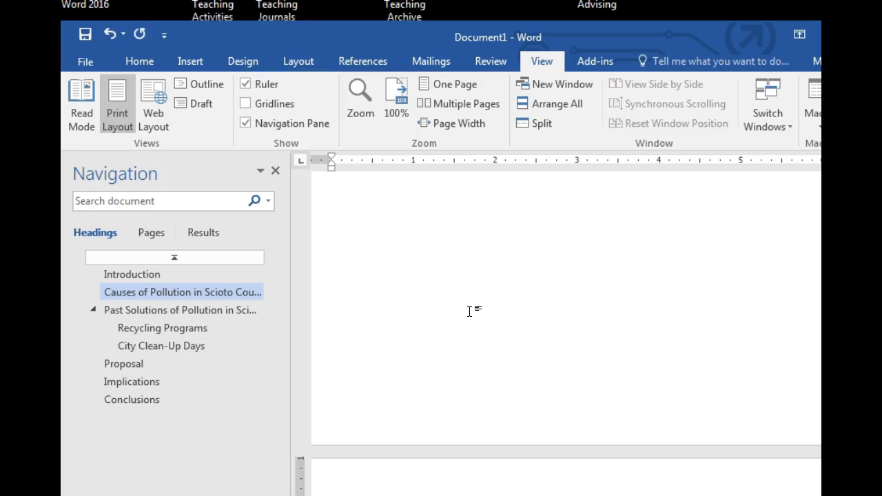
{"action": "scroll", "coordinate": [432, 483], "scroll_direction": "down", "scroll_amount": 2}
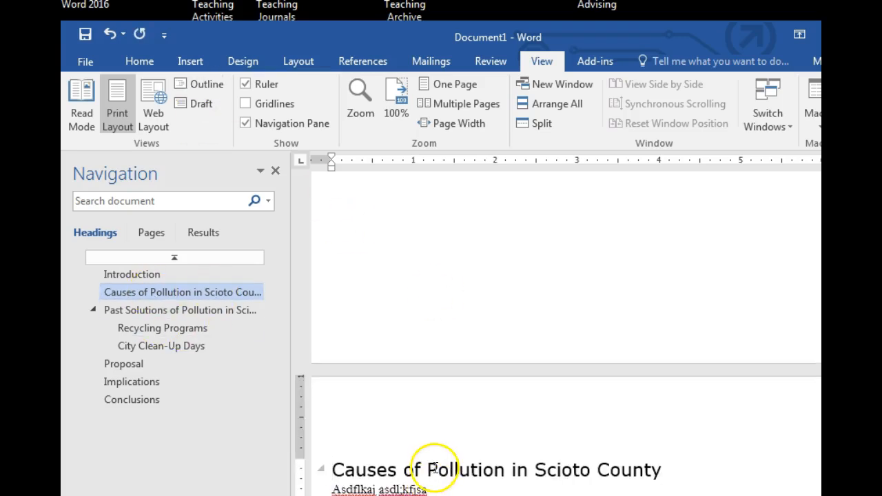
Step: Use the heading outline to jump to Introduction, Causes of Pollution, Past Solutions, Proposal, Implications and Conclusions in turn
{"action": "left_click", "coordinate": [139, 275]}
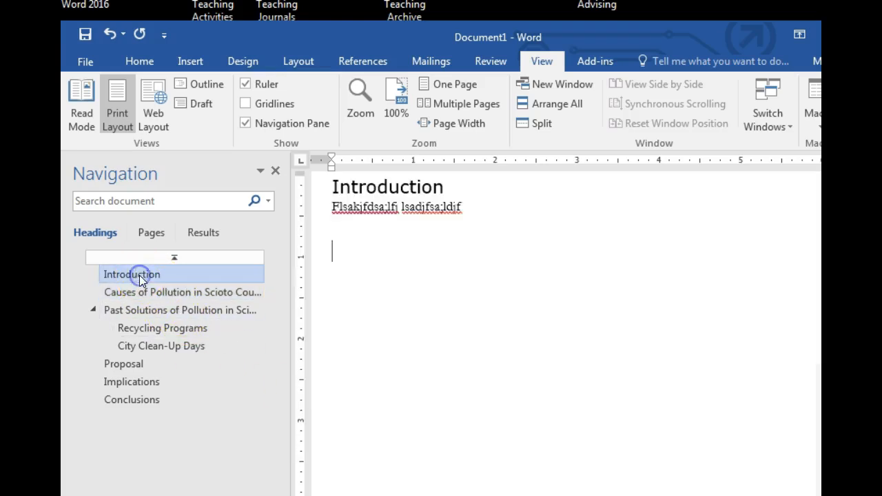
{"action": "left_click", "coordinate": [147, 294]}
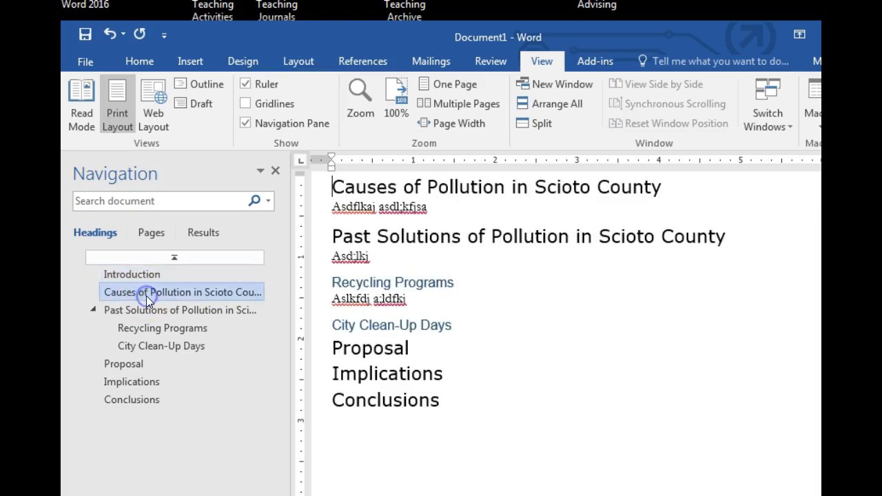
{"action": "left_click", "coordinate": [150, 312]}
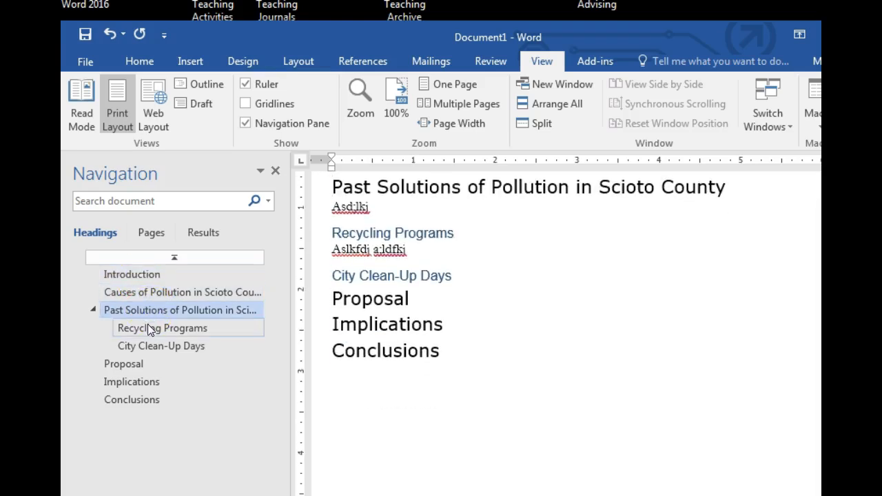
{"action": "left_click", "coordinate": [113, 365]}
{"action": "left_click", "coordinate": [131, 383]}
{"action": "left_click", "coordinate": [131, 397]}
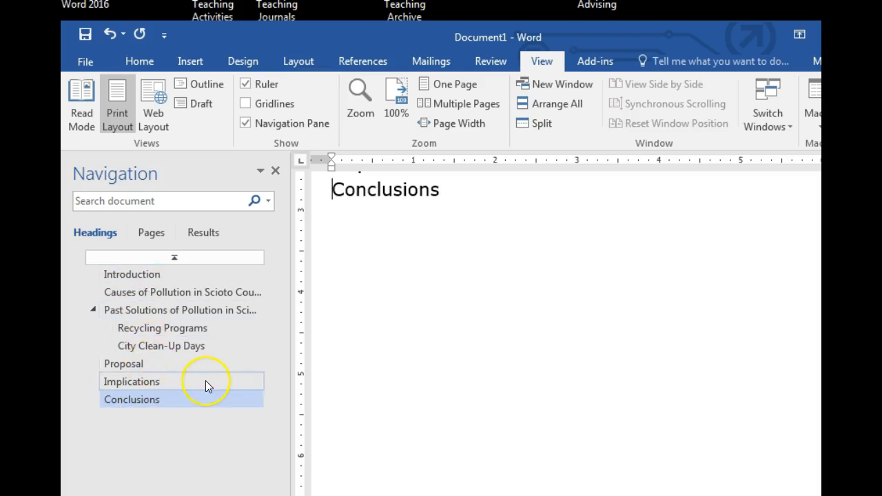
Step: Go to the Past Solutions section, examine its body text and the Recycling Programs and City Clean-Up Days subheadings, and return to Introduction
{"action": "left_click", "coordinate": [128, 313]}
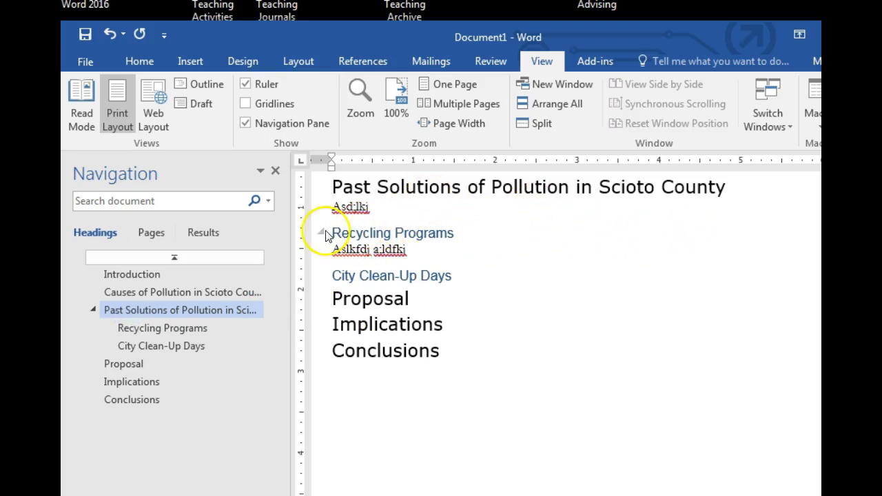
{"action": "left_click", "coordinate": [395, 206]}
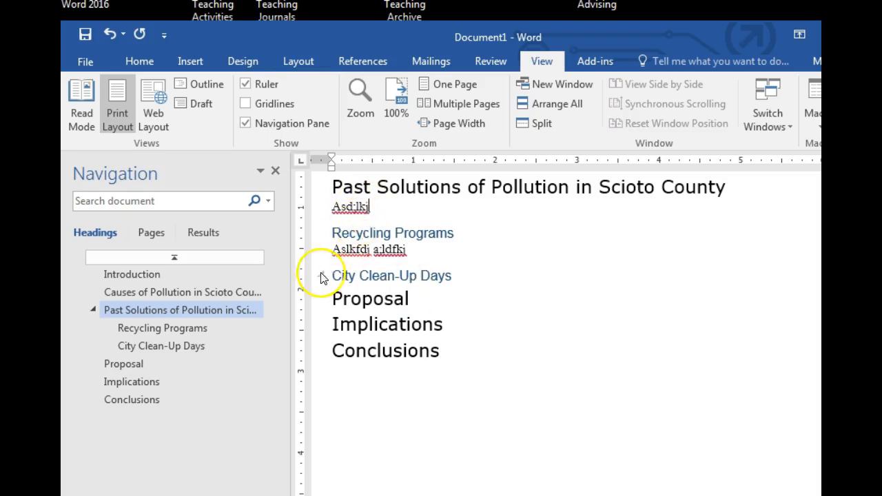
{"action": "left_click", "coordinate": [348, 238]}
{"action": "left_click", "coordinate": [358, 277]}
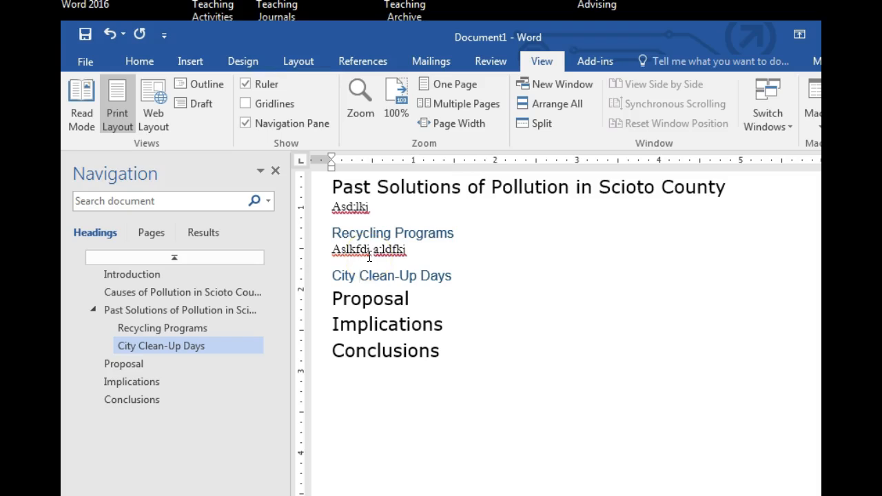
{"action": "scroll", "coordinate": [369, 256], "scroll_direction": "up", "scroll_amount": 10}
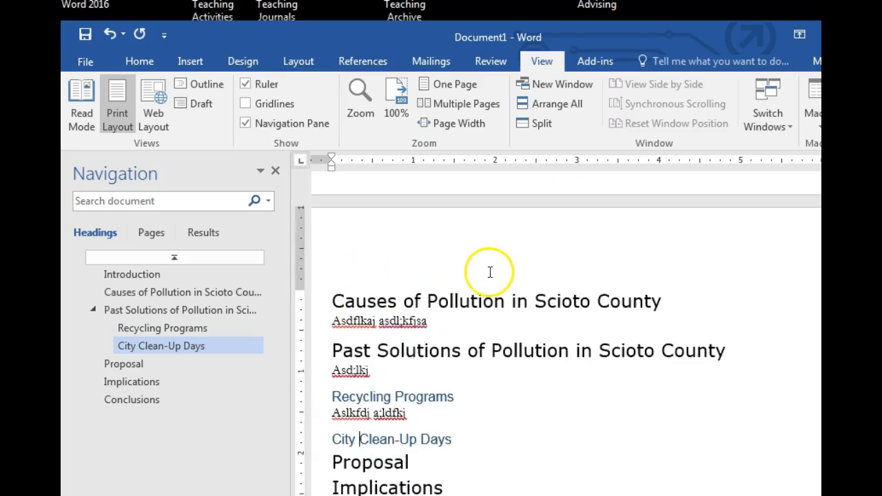
{"action": "left_click", "coordinate": [111, 274]}
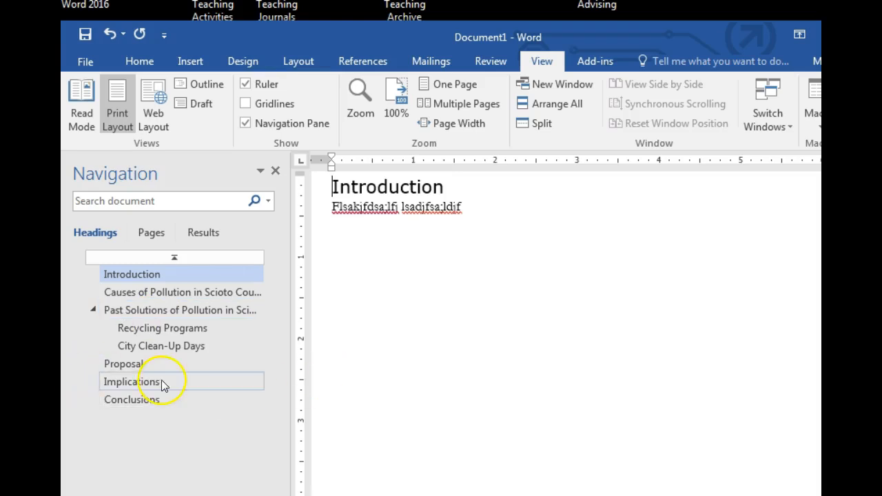